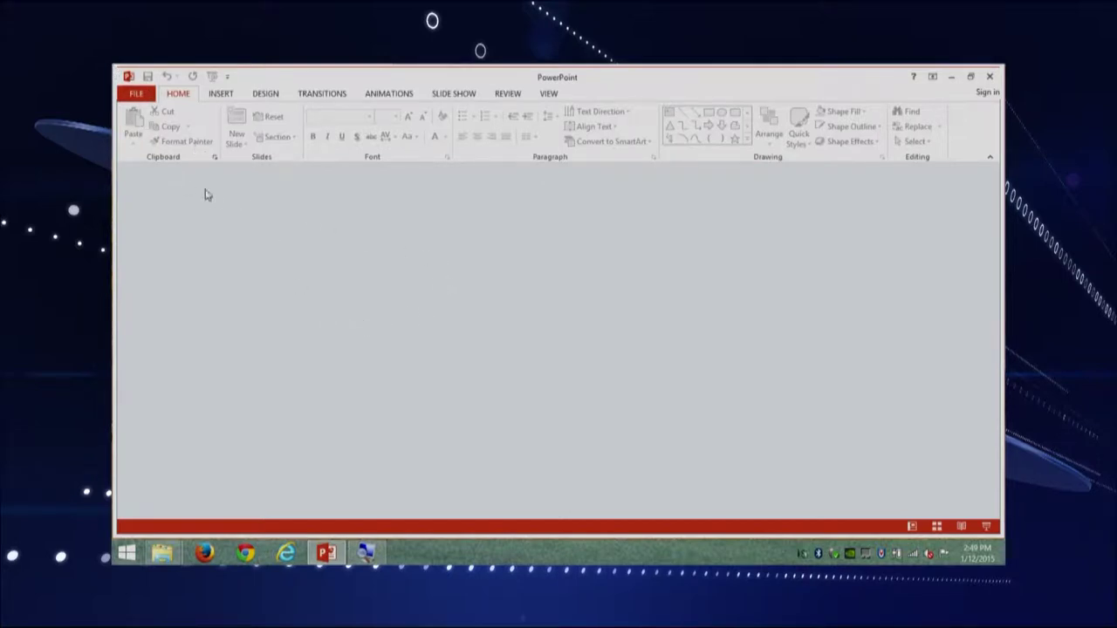
# - Create a new blank presentation and widen the slide thumbnail pane
pyautogui.click(135, 94)
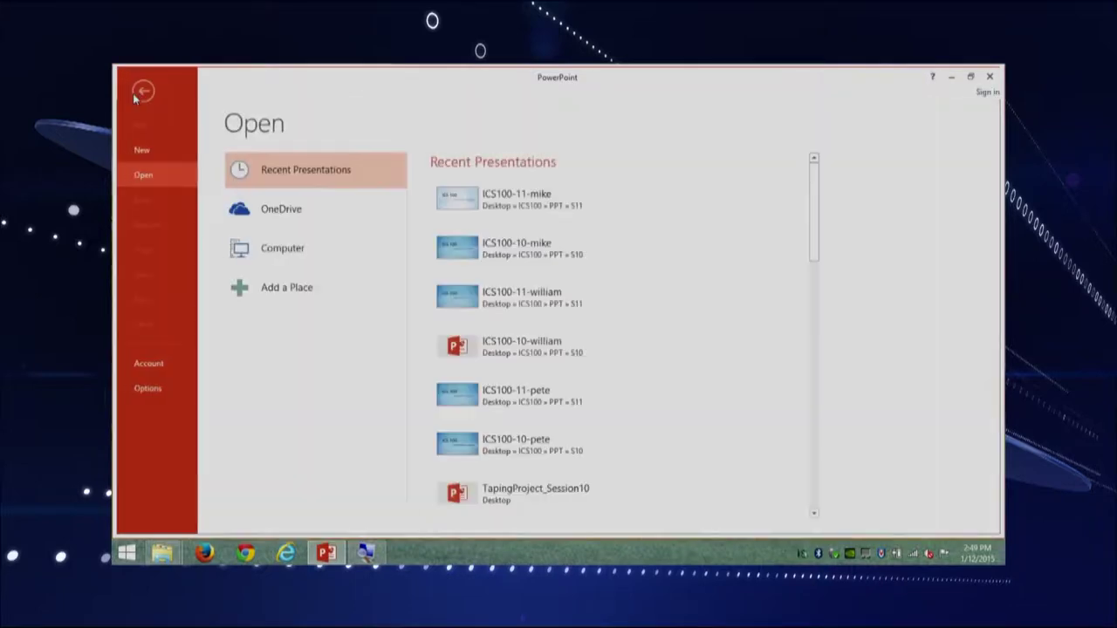
pyautogui.click(144, 154)
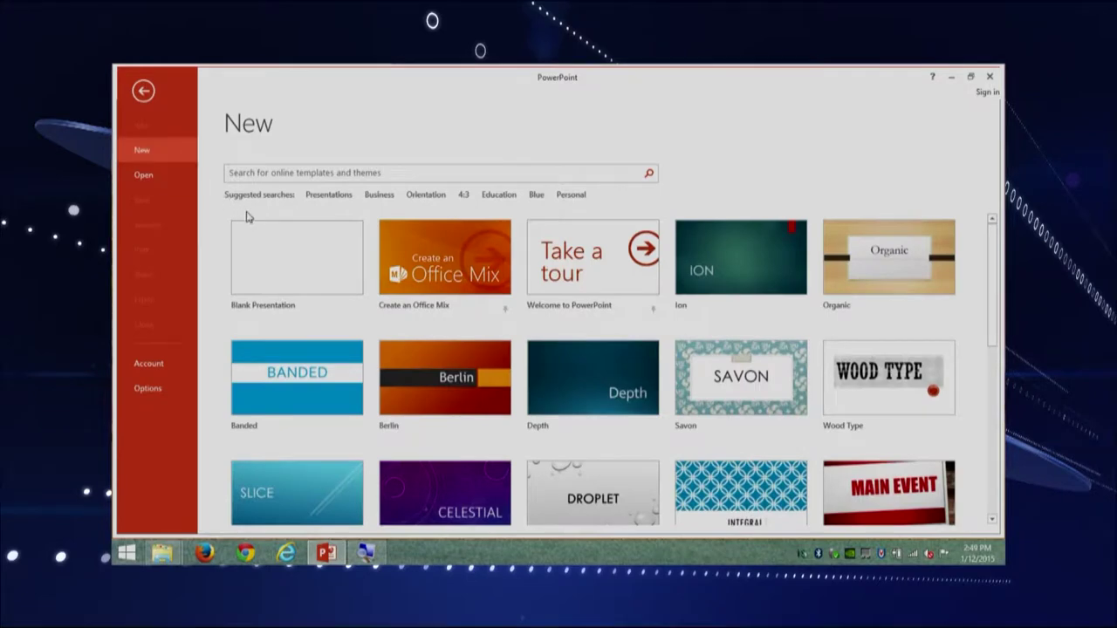
pyautogui.click(292, 282)
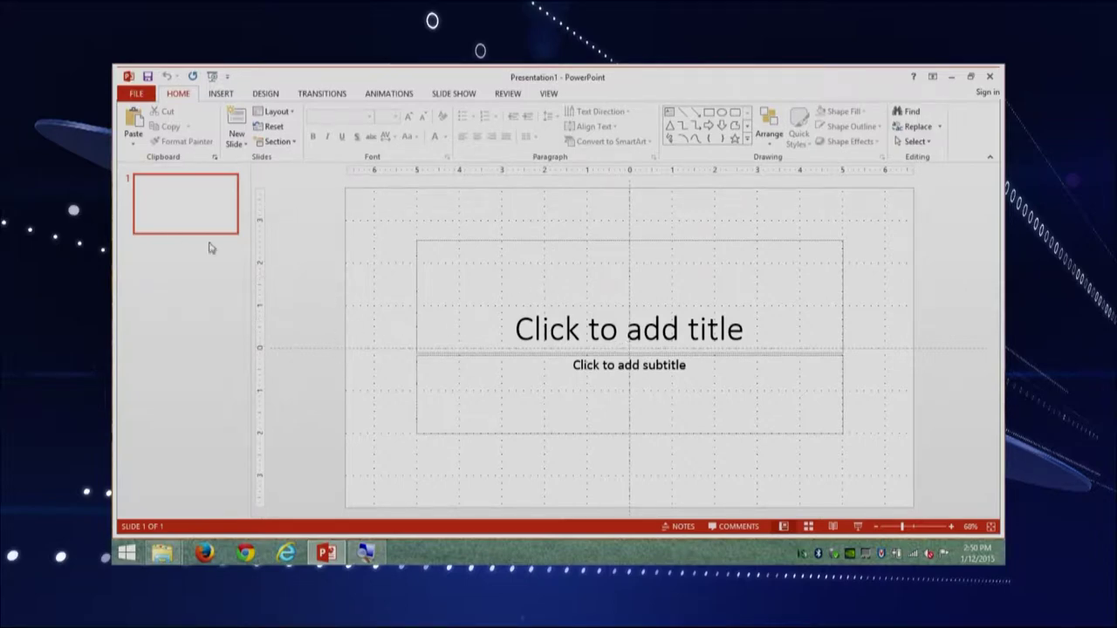
pyautogui.moveTo(162, 192); pyautogui.dragTo(244, 216)
pyautogui.moveTo(251, 287); pyautogui.dragTo(394, 294)
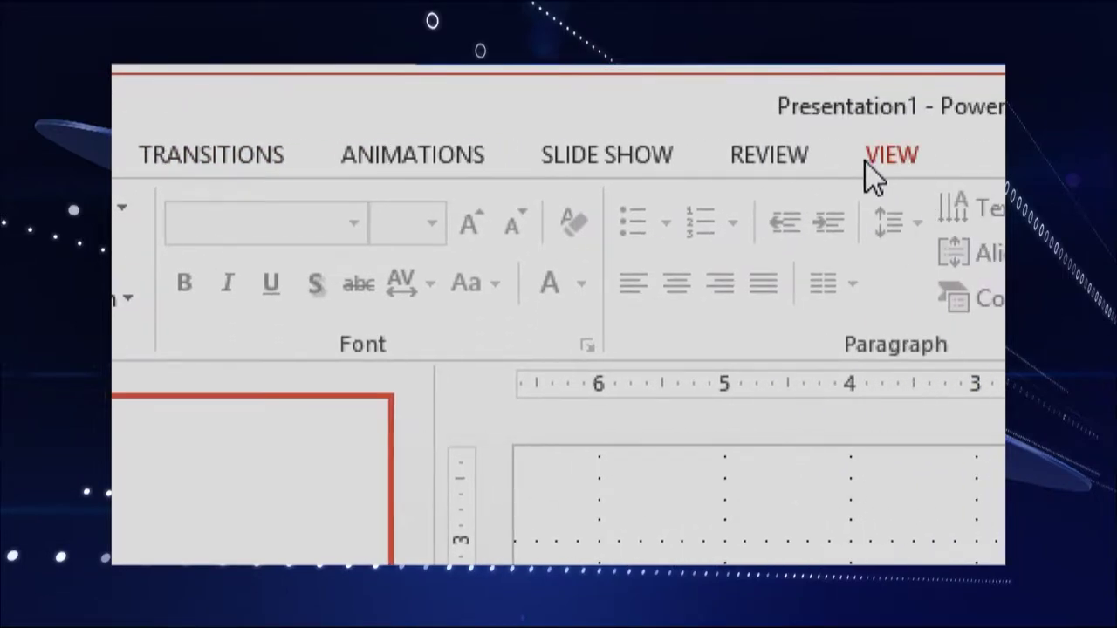
# - Switch to Outline View and enter "Title" as the first slide's title in the outline
pyautogui.click(904, 162)
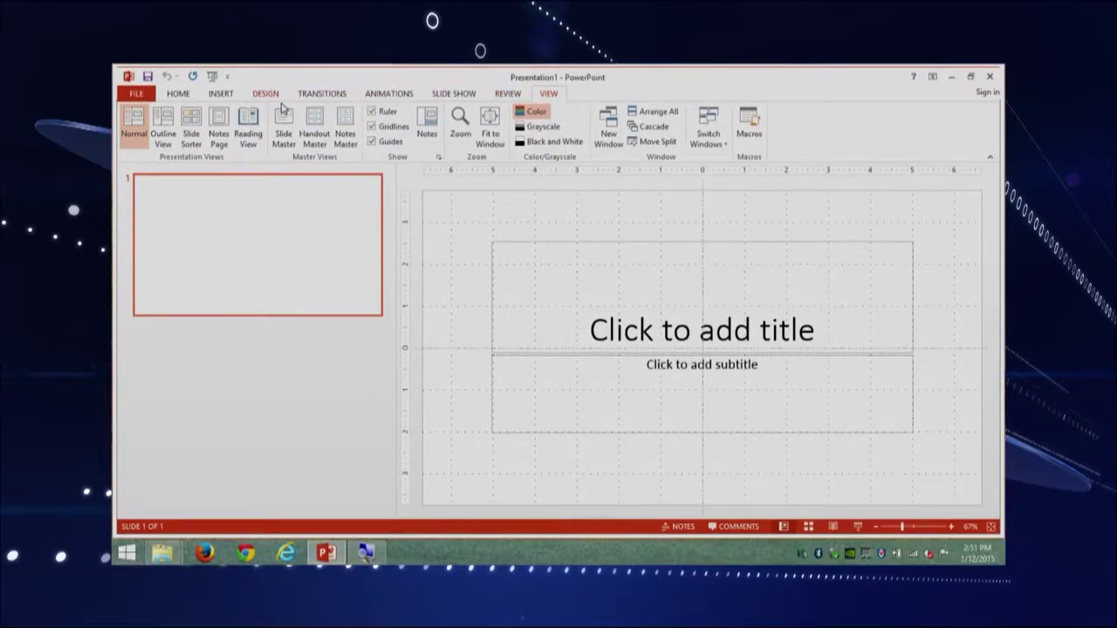
pyautogui.click(162, 122)
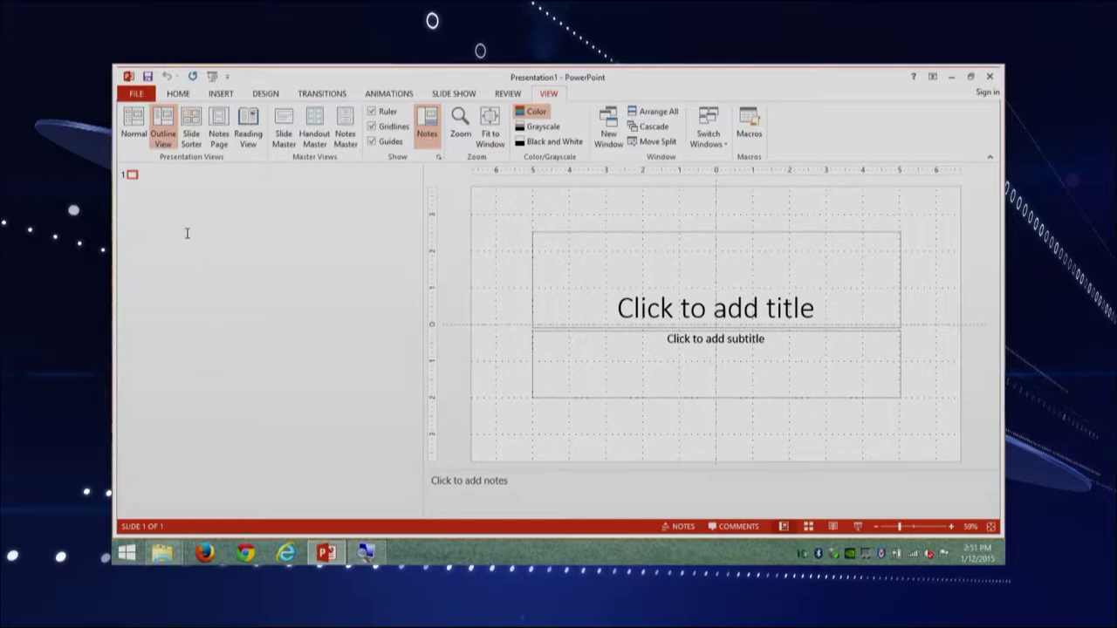
pyautogui.click(164, 182)
pyautogui.write('Titl')
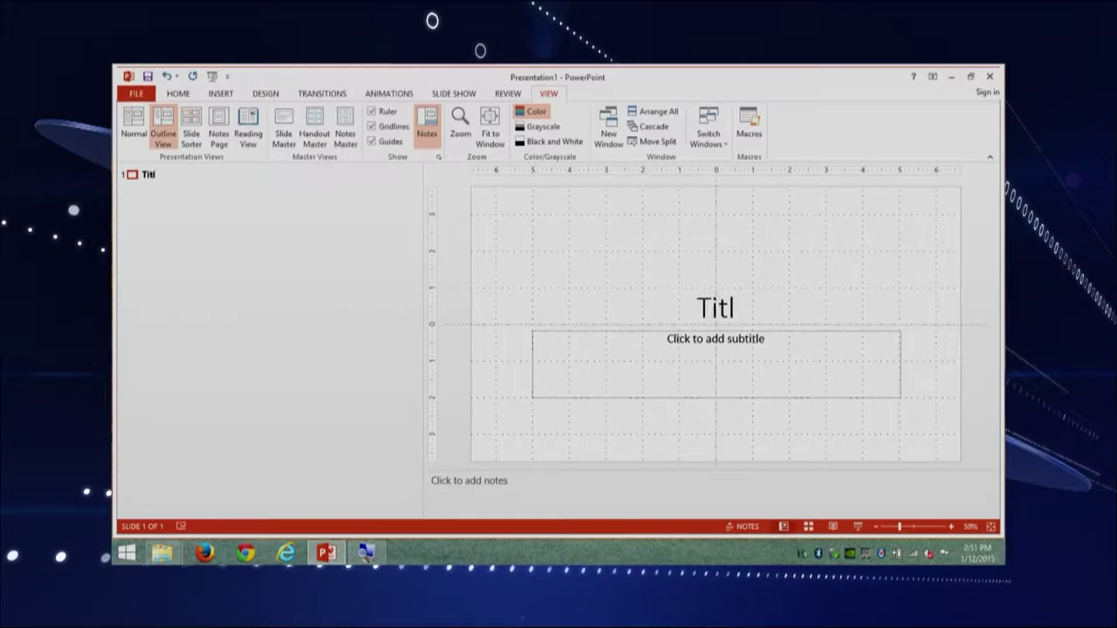
pyautogui.write('e')
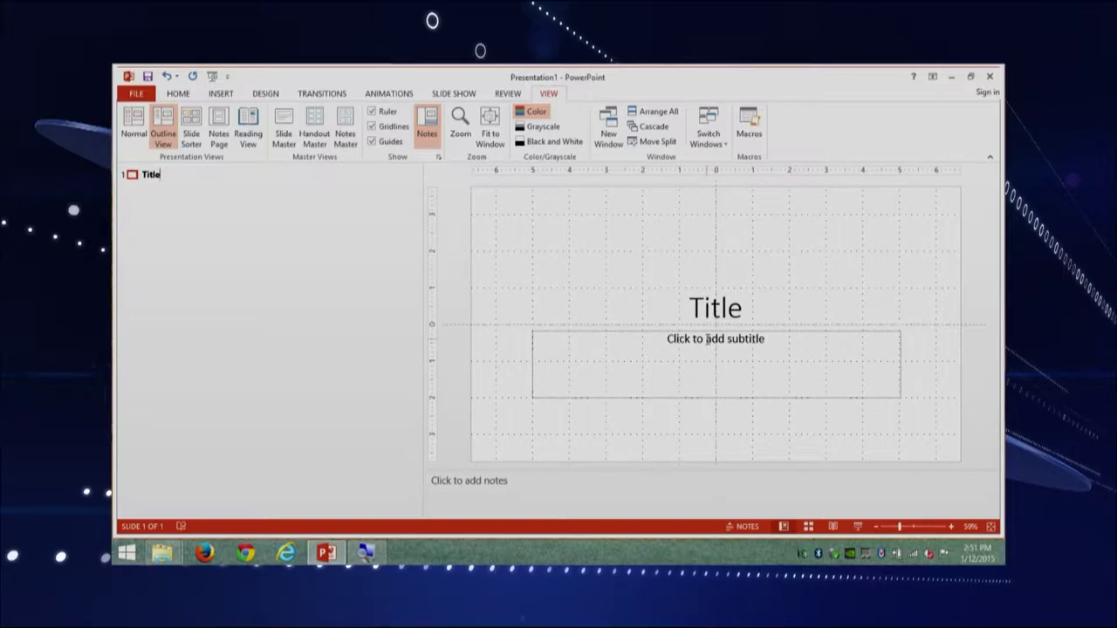
# - Add a second slide titled "About Me" in the outline
pyautogui.press('Return')
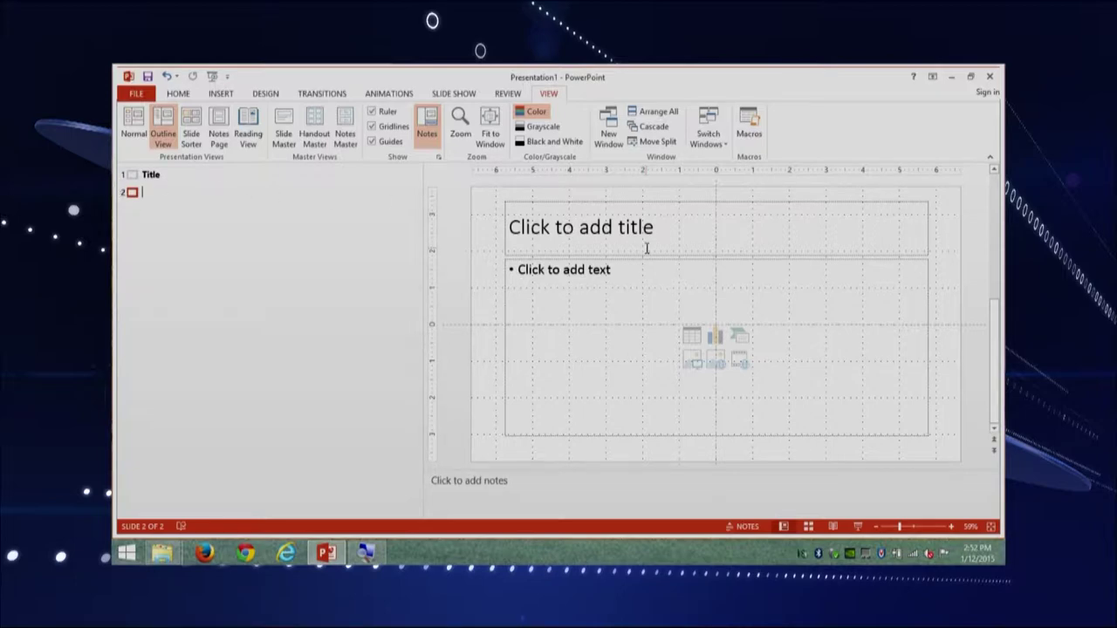
pyautogui.write('About')
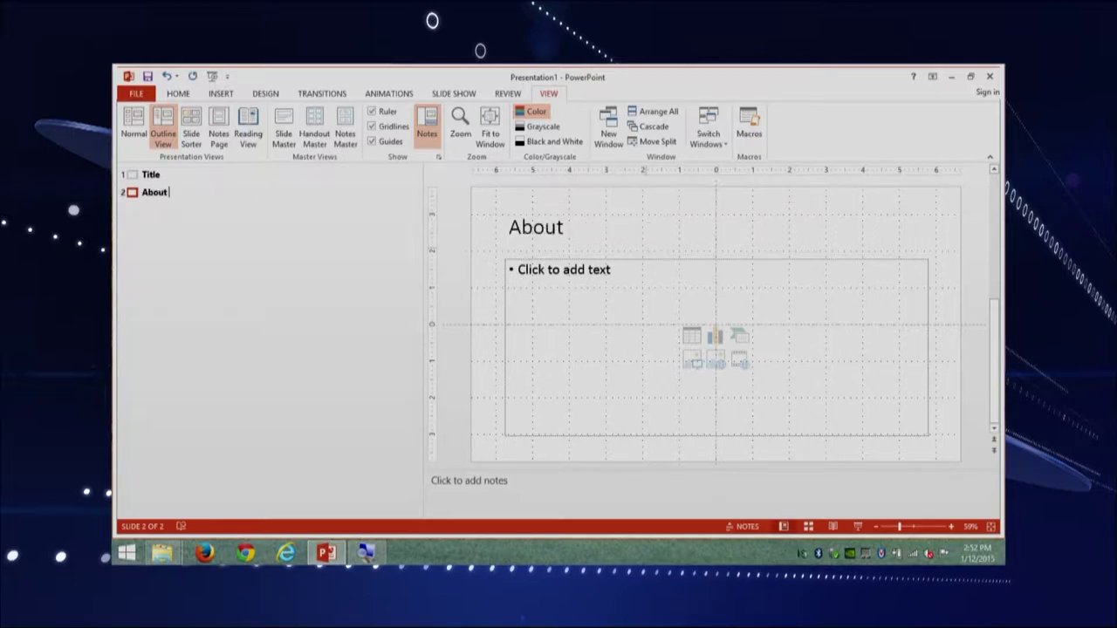
pyautogui.write(' Me')
# - Add four more slides to the outline titled "Slide1", "Slide2", "Slide3" and "Slide 4"
pyautogui.press('Return')
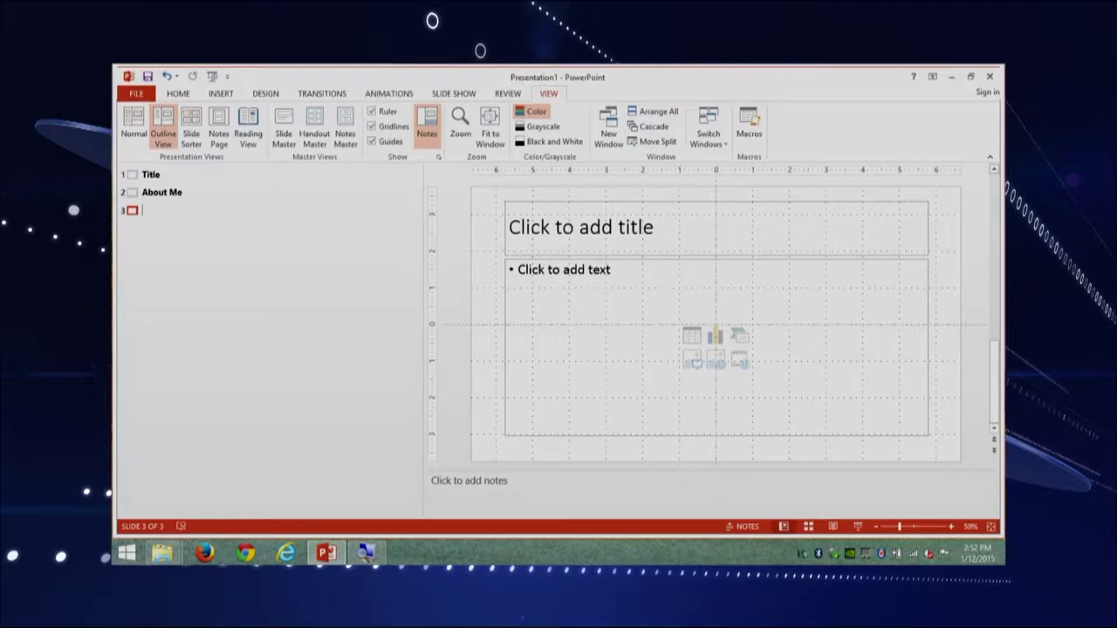
pyautogui.write('Slide')
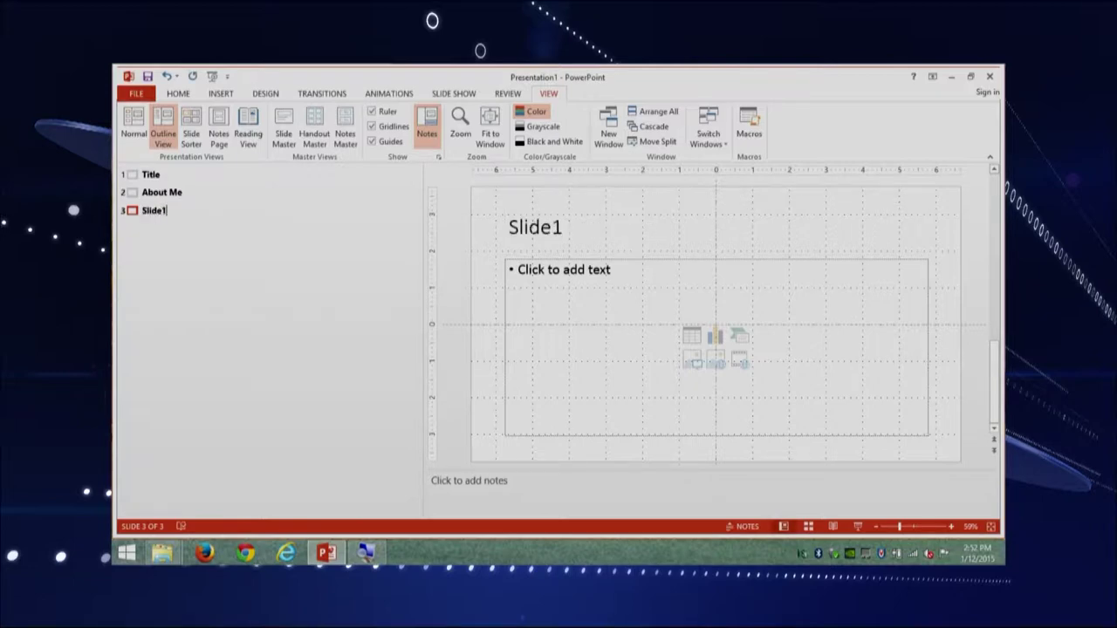
pyautogui.write('1')
pyautogui.press('Return')
pyautogui.write('de2')
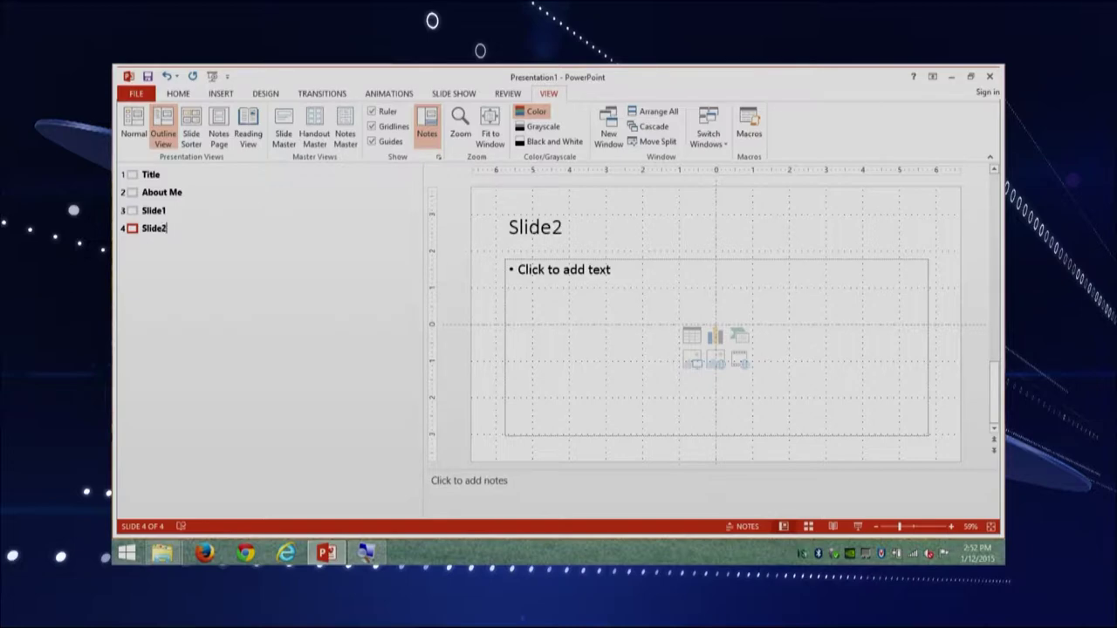
pyautogui.press('Return')
pyautogui.write('Slide3')
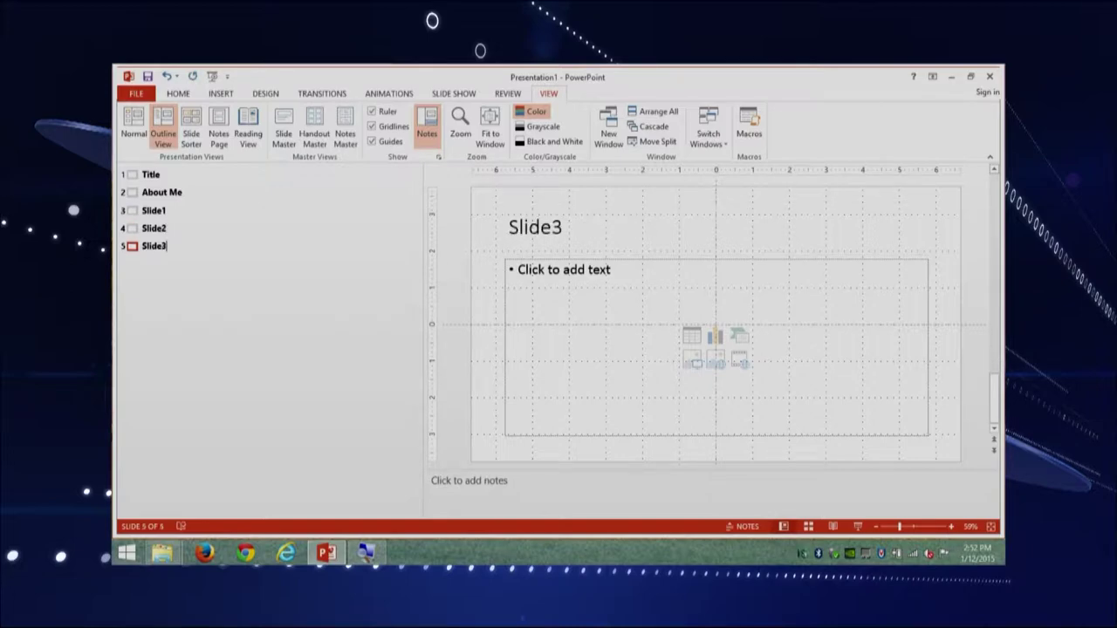
pyautogui.press('Return')
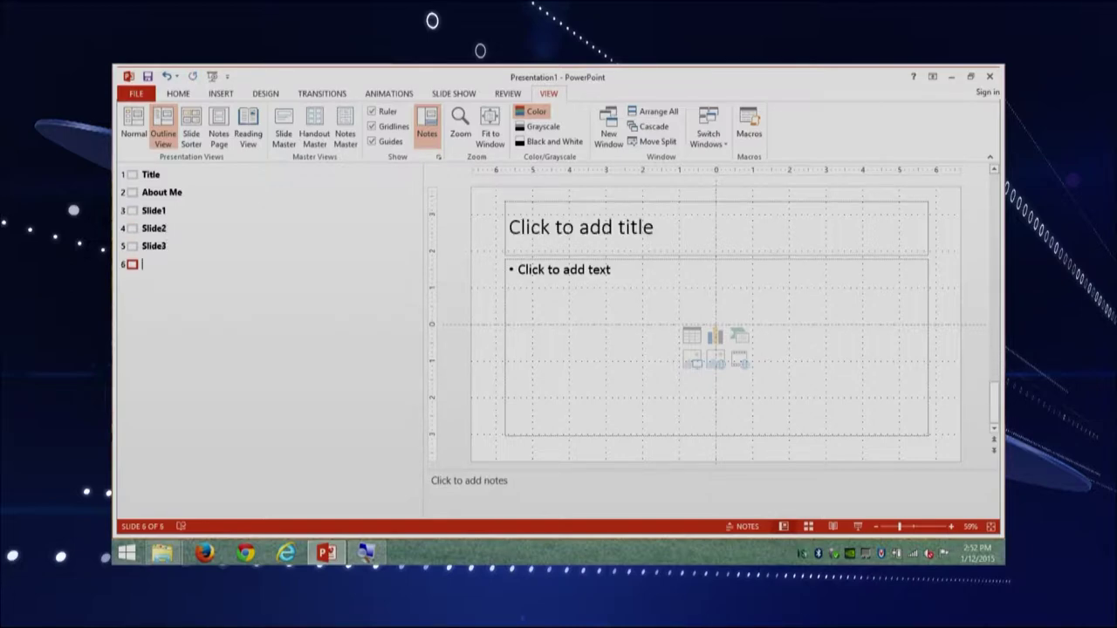
pyautogui.write('Slides')
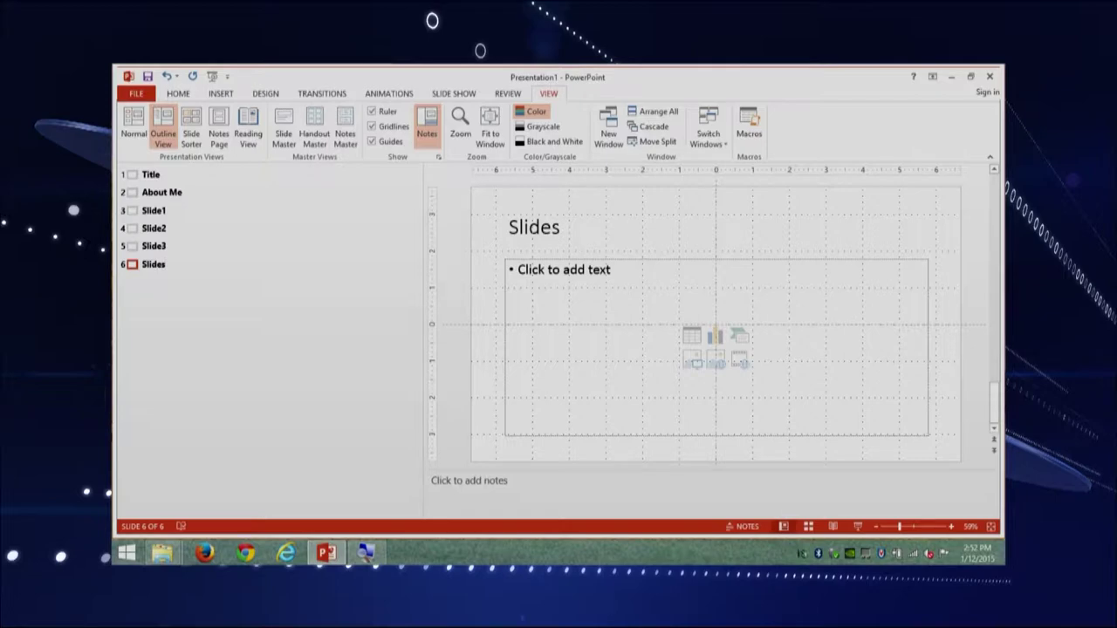
pyautogui.press('BackSpace')
pyautogui.write(' 4')
# - Add two closing slides to the outline titled "Conclusion" and "Question?"
pyautogui.press('Return')
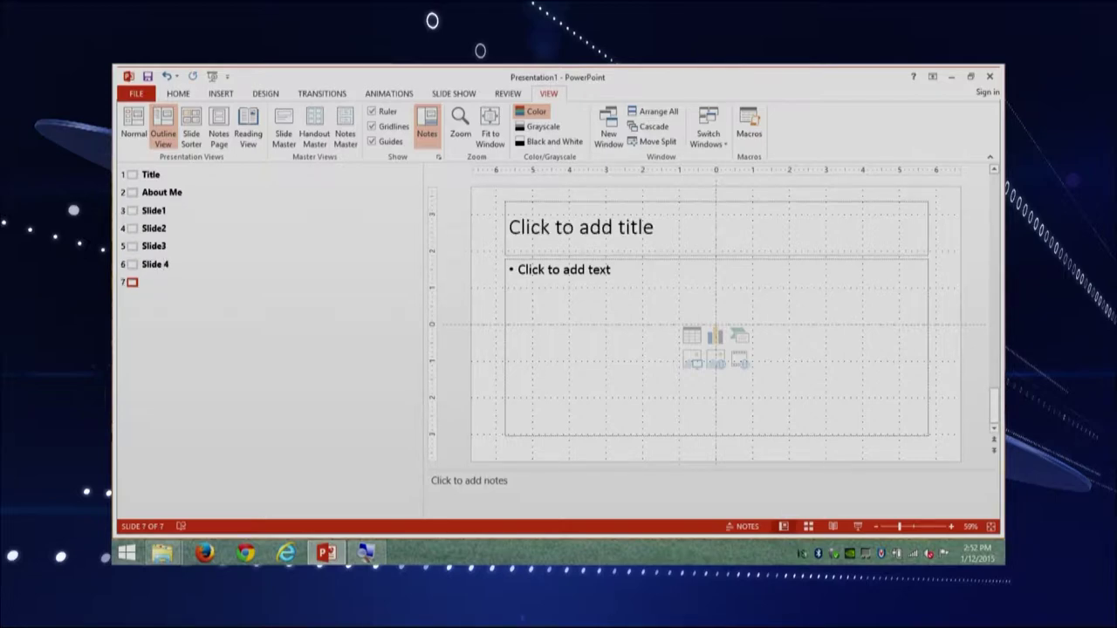
pyautogui.write('C')
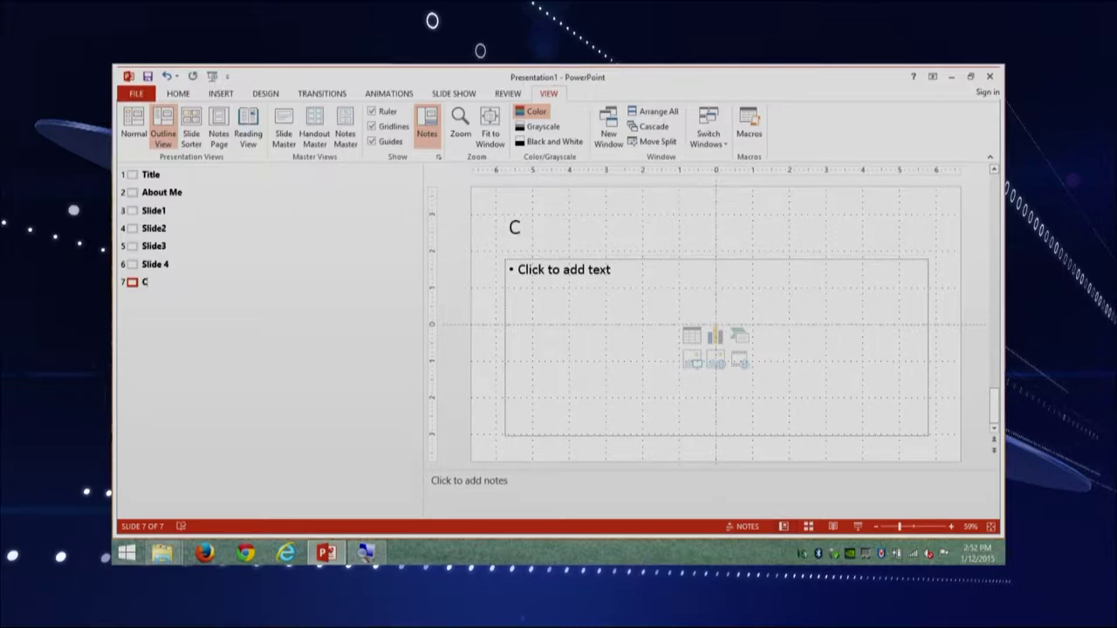
pyautogui.write('onclusion')
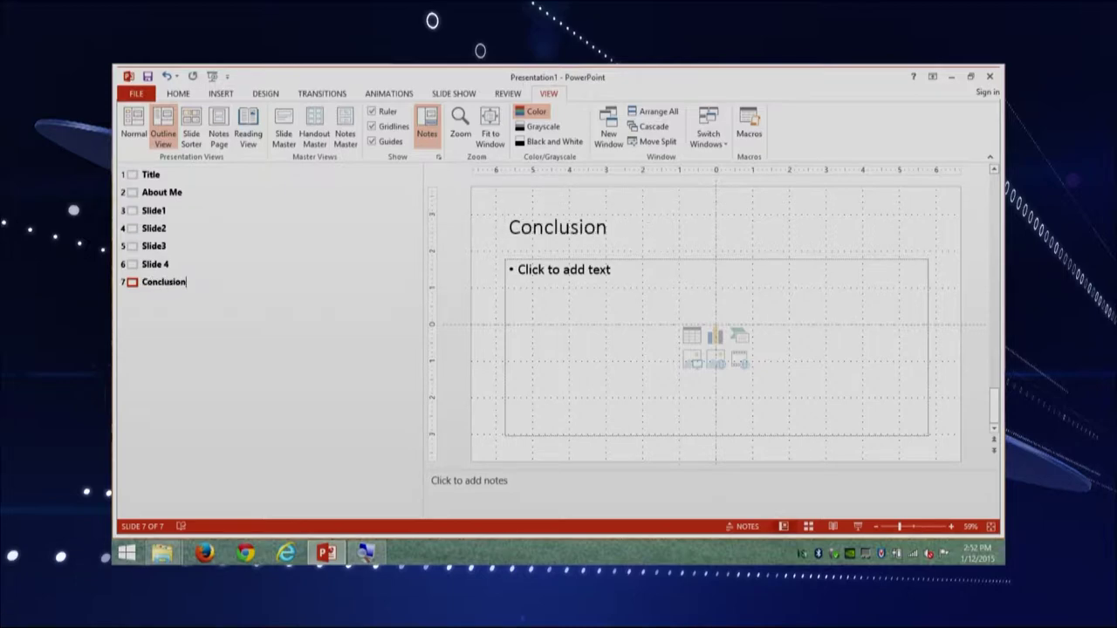
pyautogui.press('Return')
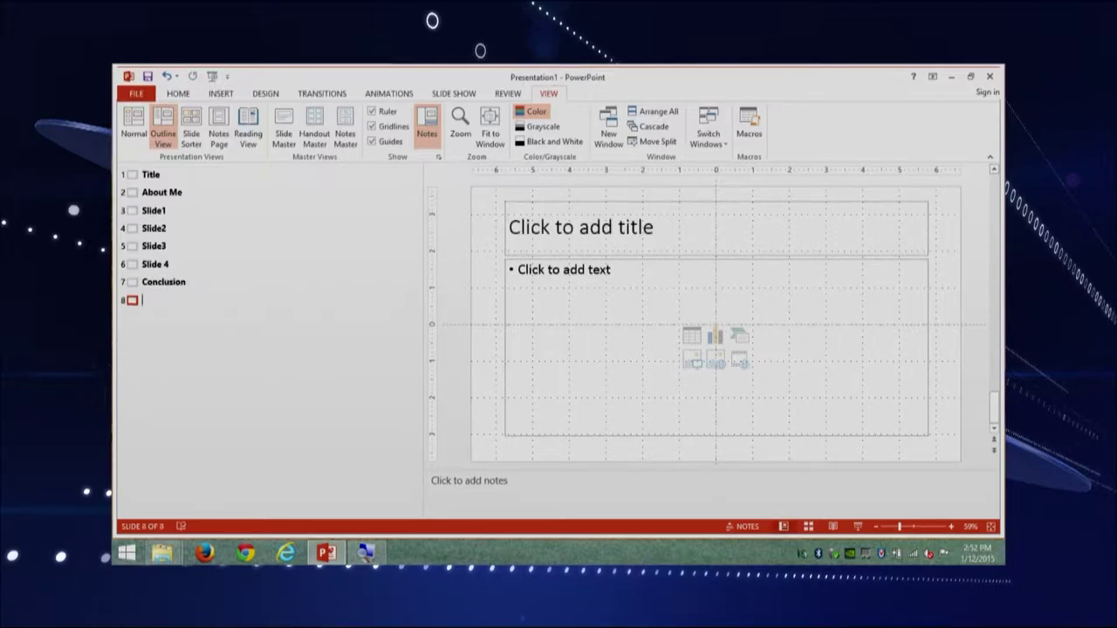
pyautogui.write('Question')
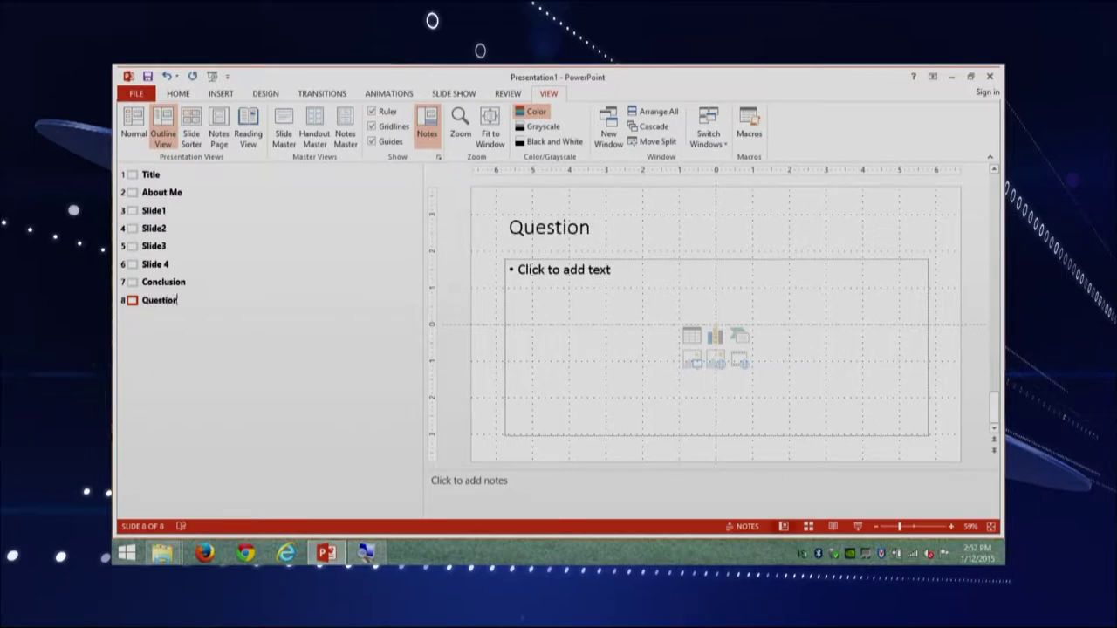
pyautogui.write('?')
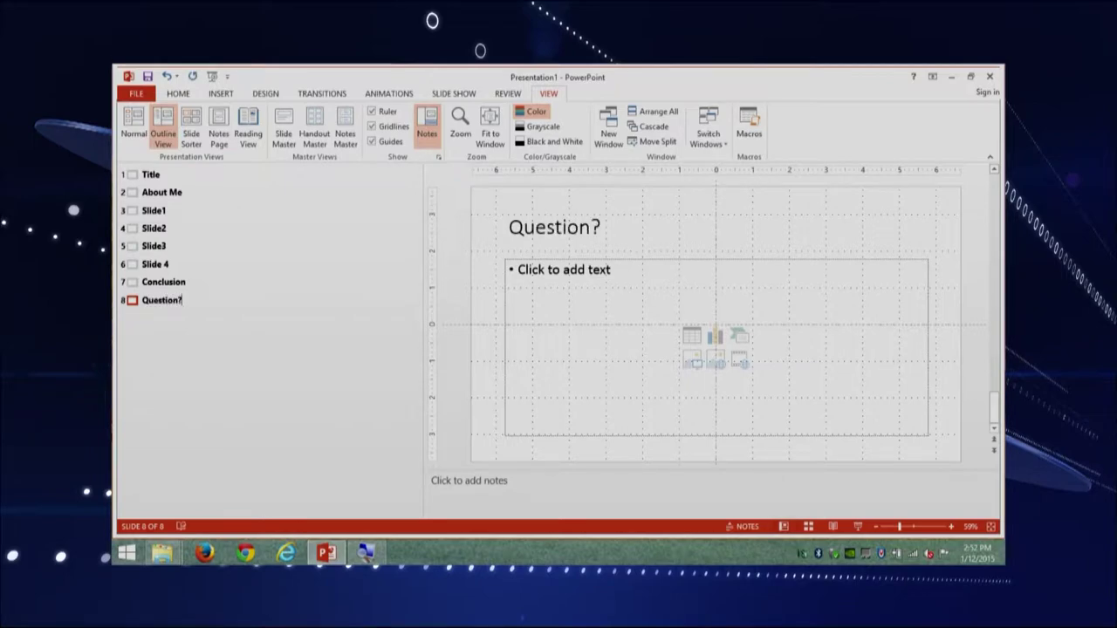
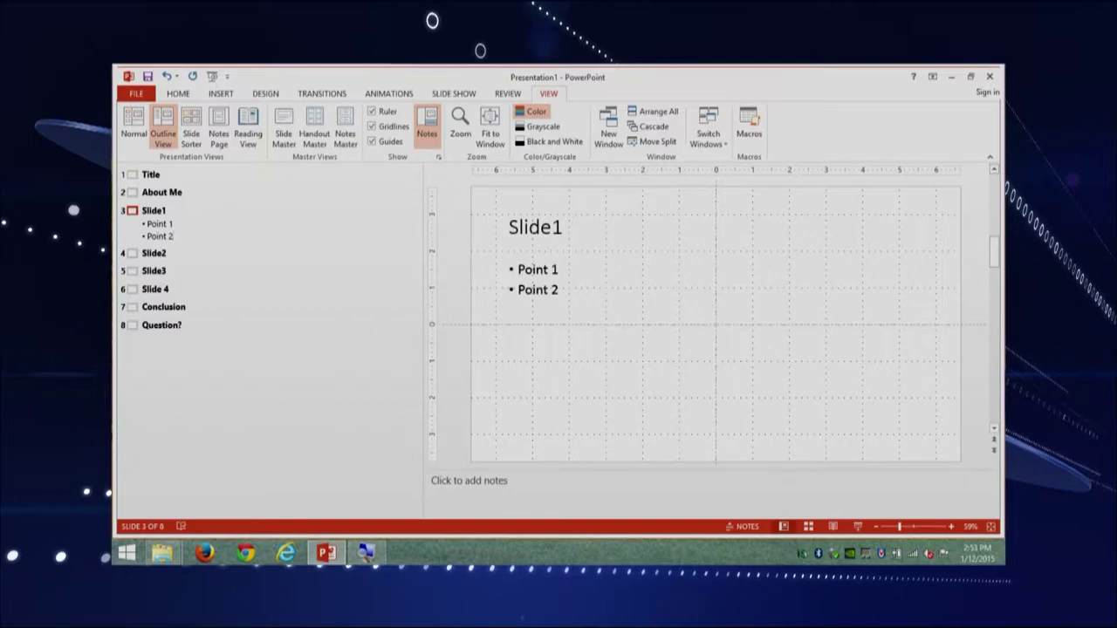
# - Add an indented sub-bullet "Another tab" below Point 2 on the Slide1 slide
pyautogui.press('Return')
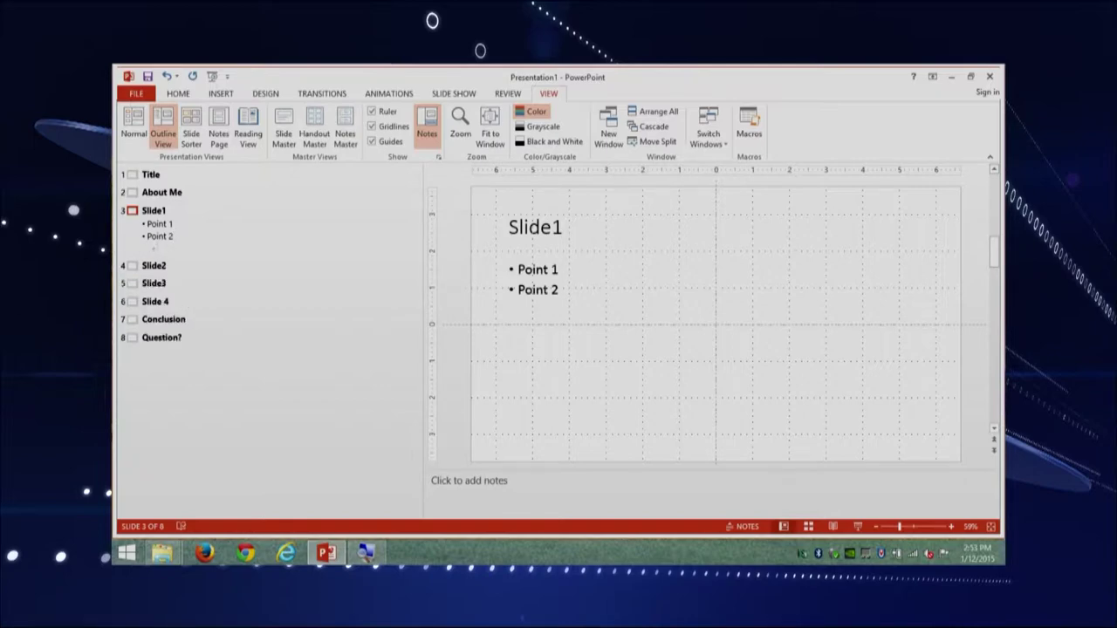
pyautogui.write('another tab')
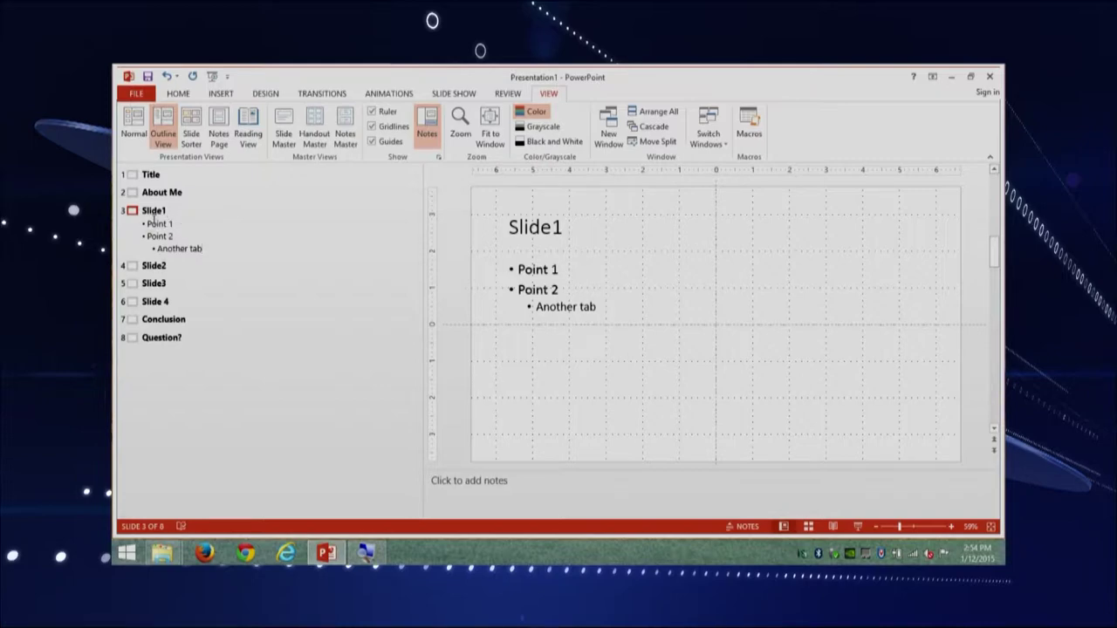
# - Add the bullet points "One", "Two" and "three" under the Slide2 heading in the outline
pyautogui.click(179, 264)
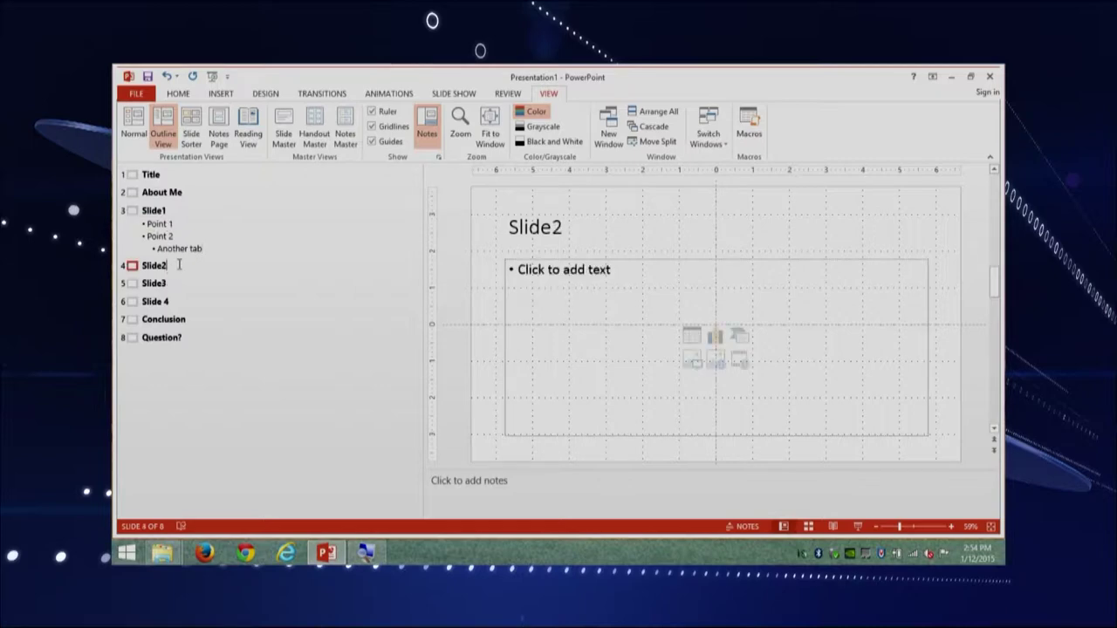
pyautogui.press('Return')
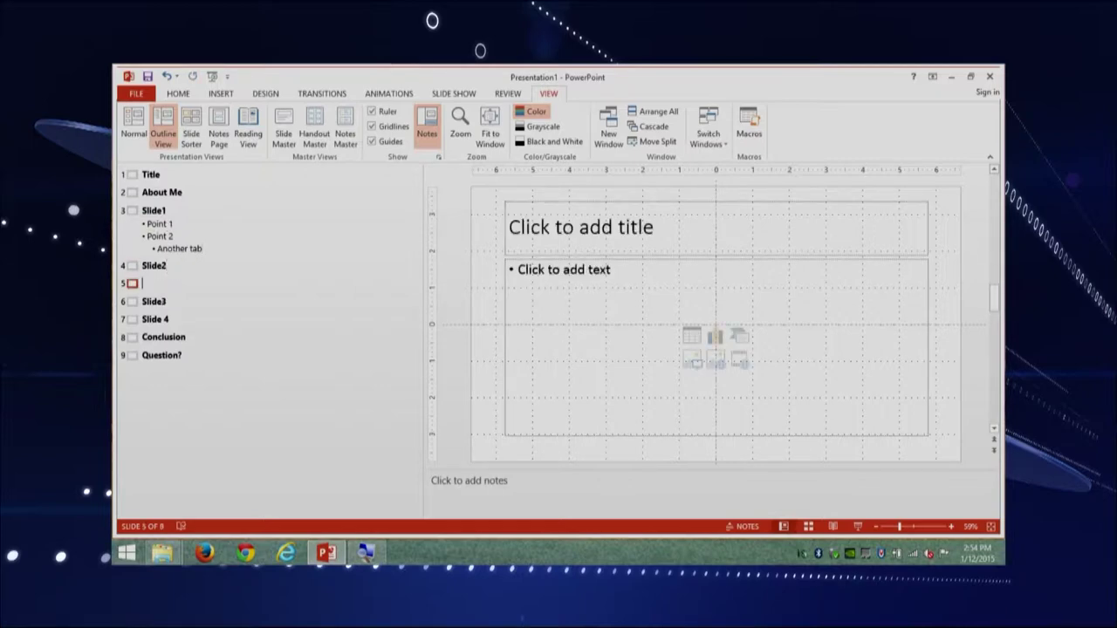
pyautogui.press('Tab')
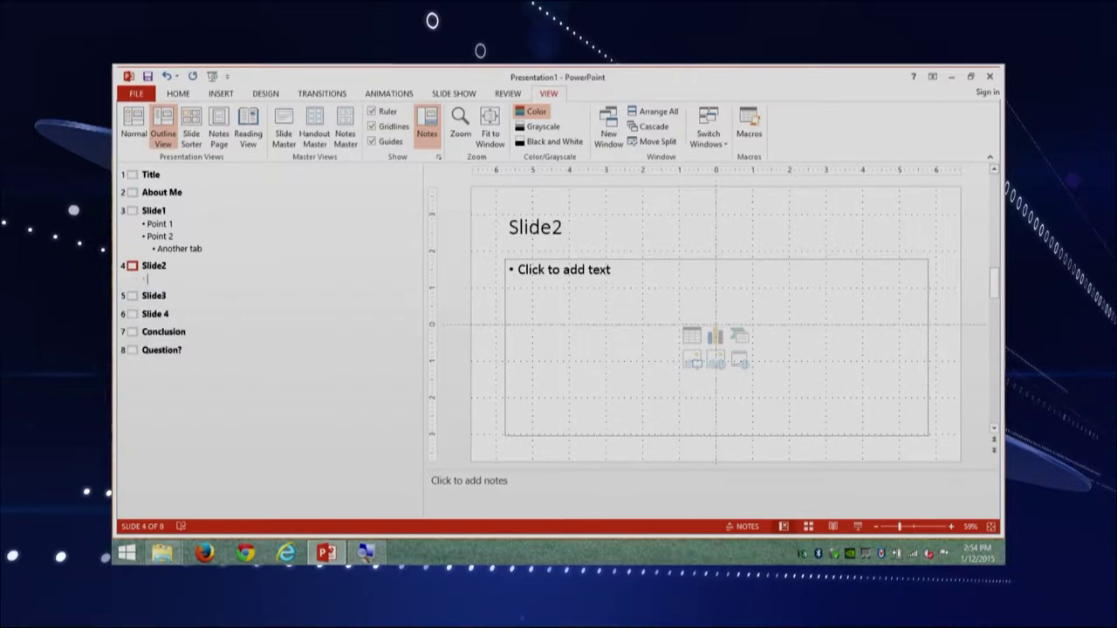
pyautogui.write('One')
pyautogui.press('Return')
pyautogui.write('two')
pyautogui.press('Return')
pyautogui.write('three')
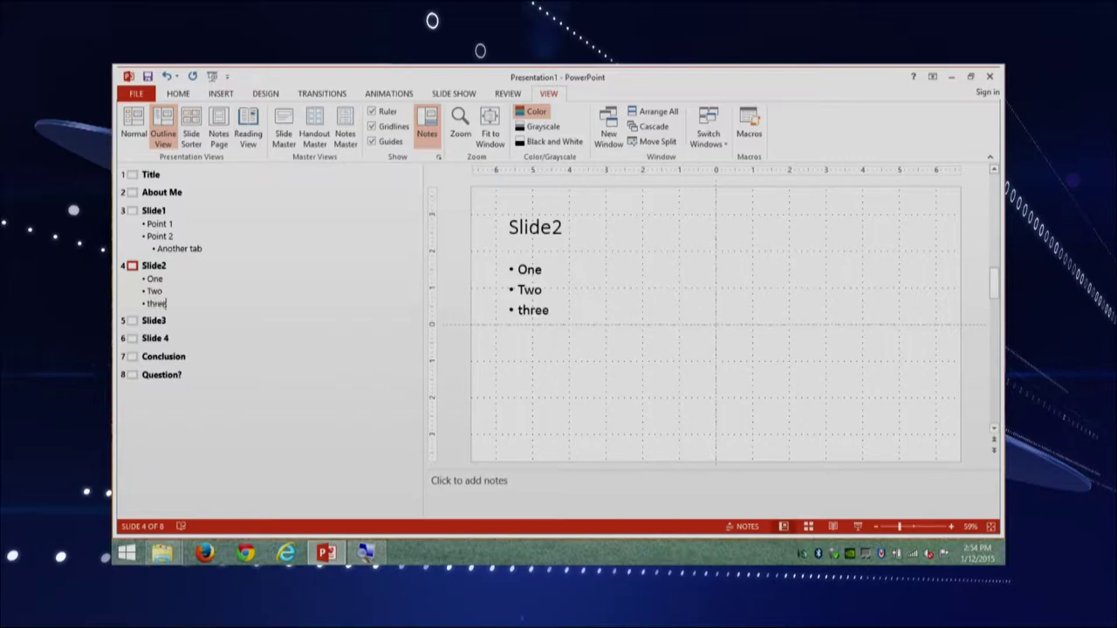
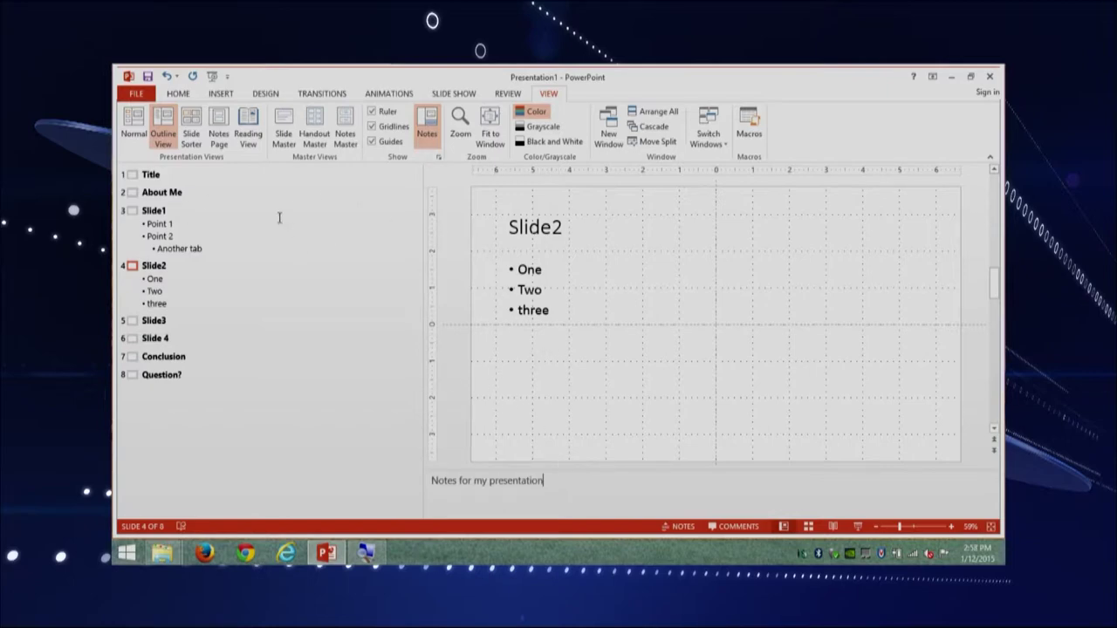
# - Return to Normal view, narrow the slide thumbnail pane and look through the slide thumbnails
pyautogui.click(133, 118)
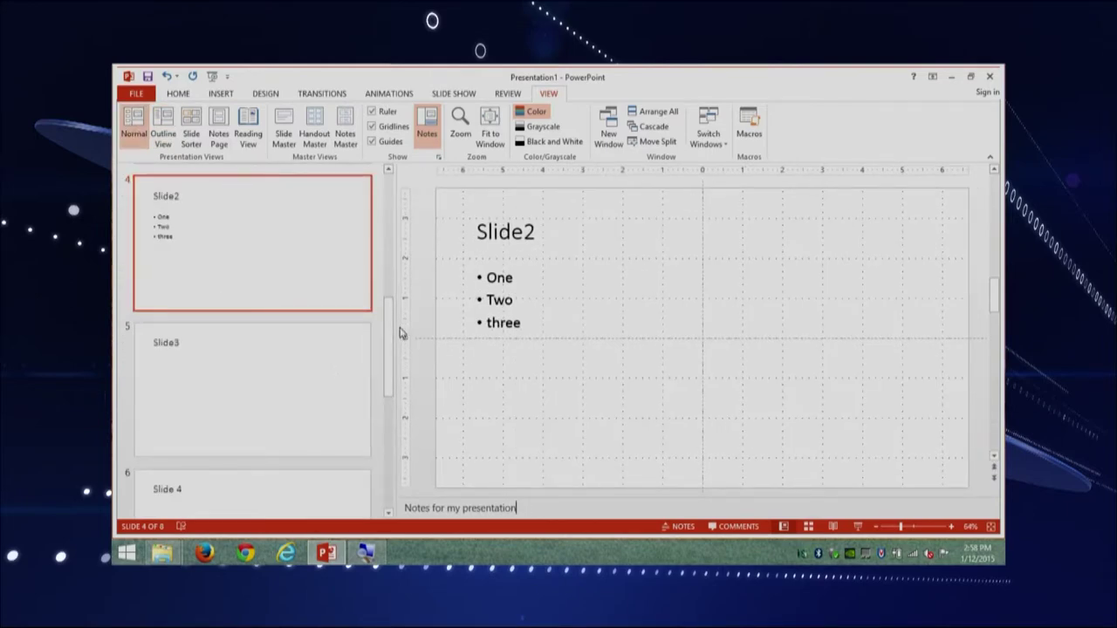
pyautogui.moveTo(397, 326); pyautogui.dragTo(288, 327)
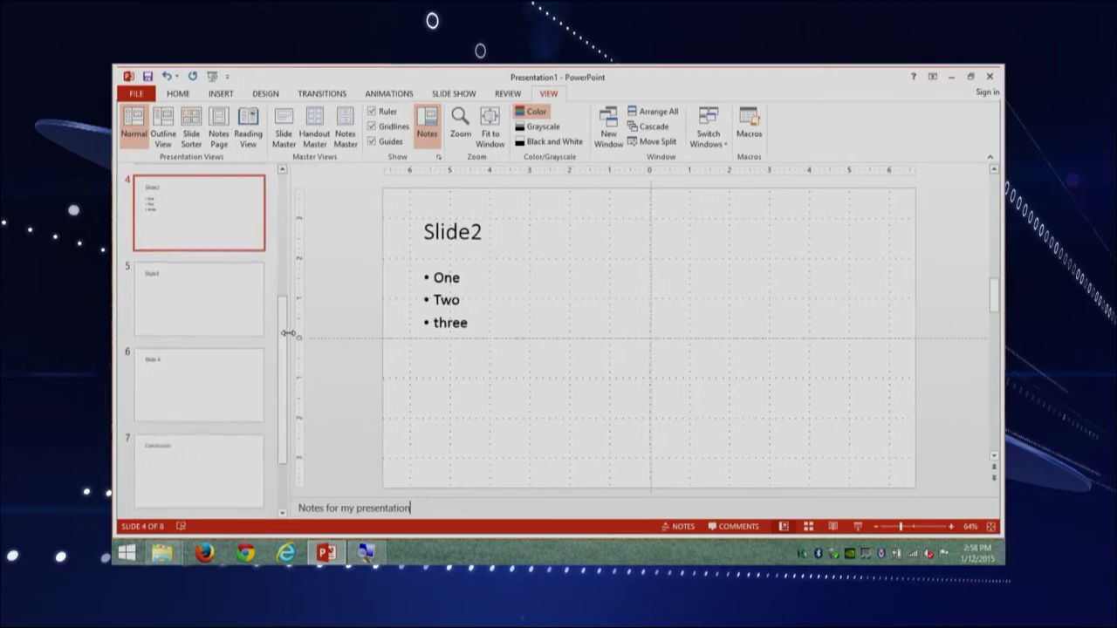
pyautogui.scroll(-1, 175, 286)
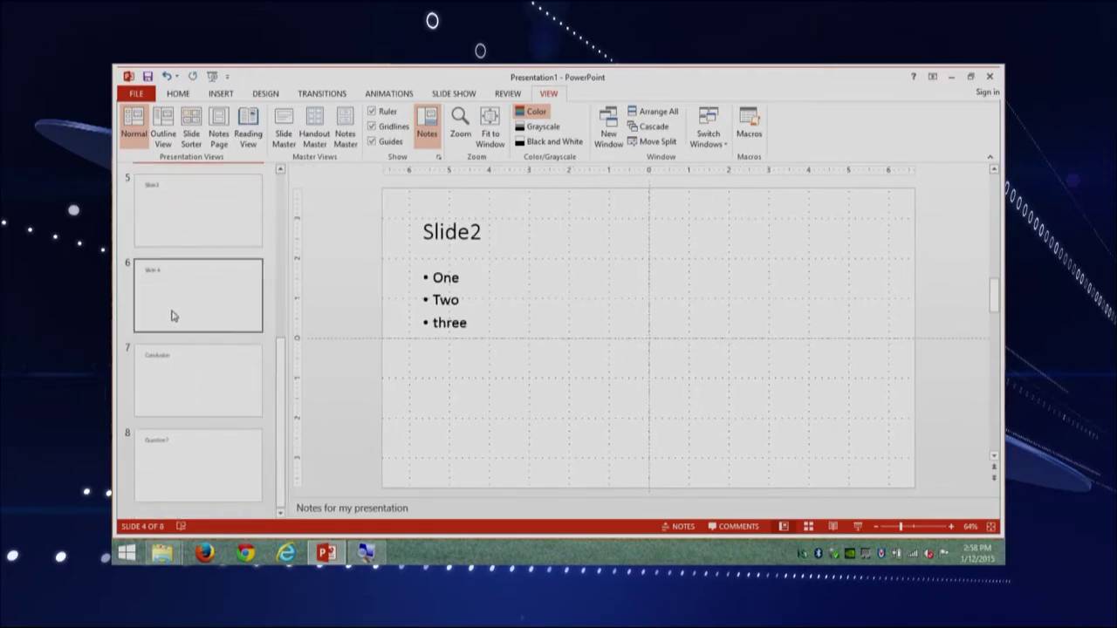
pyautogui.scroll(4, 173, 320)
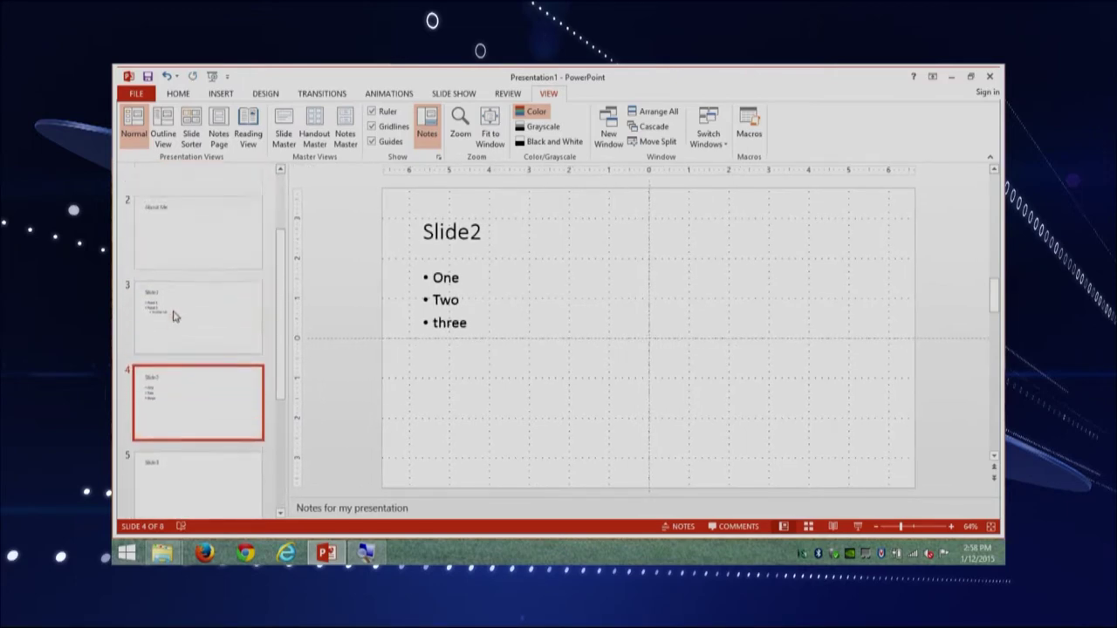
pyautogui.scroll(-1, 234, 380)
pyautogui.scroll(-1, 234, 379)
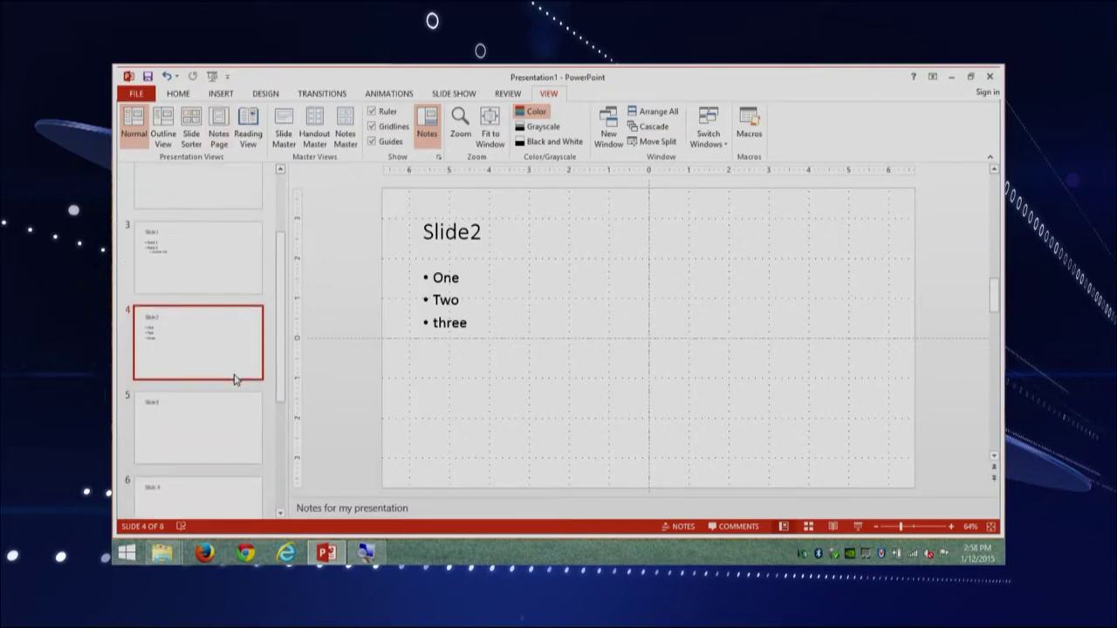
# - Add the bullet point "Important information must be hidden" to the body of the Slide3 slide
pyautogui.click(185, 446)
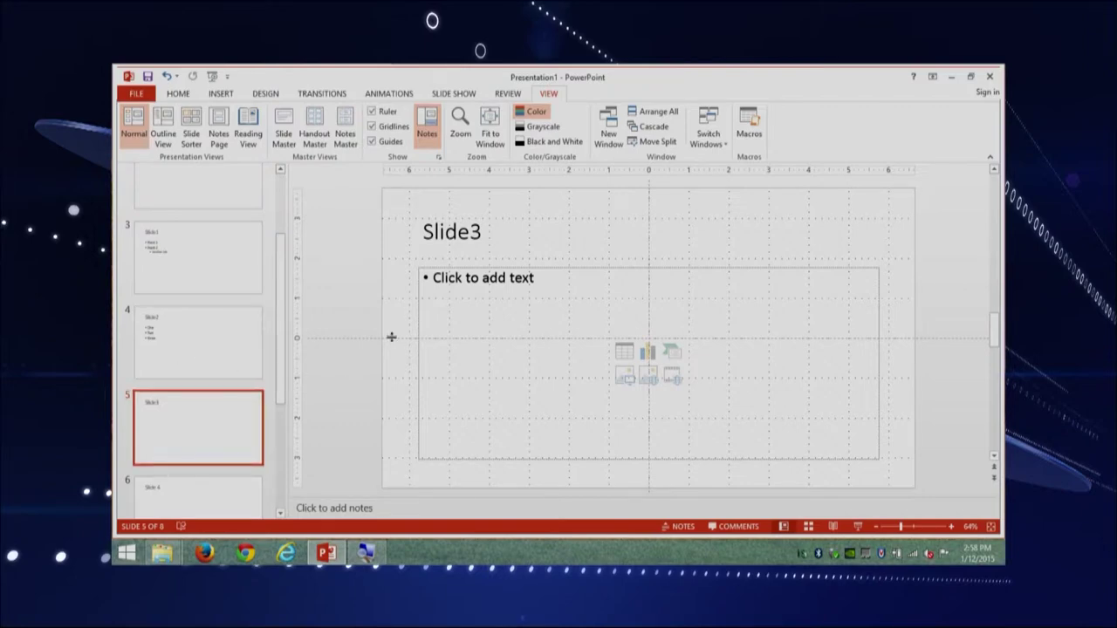
pyautogui.click(470, 284)
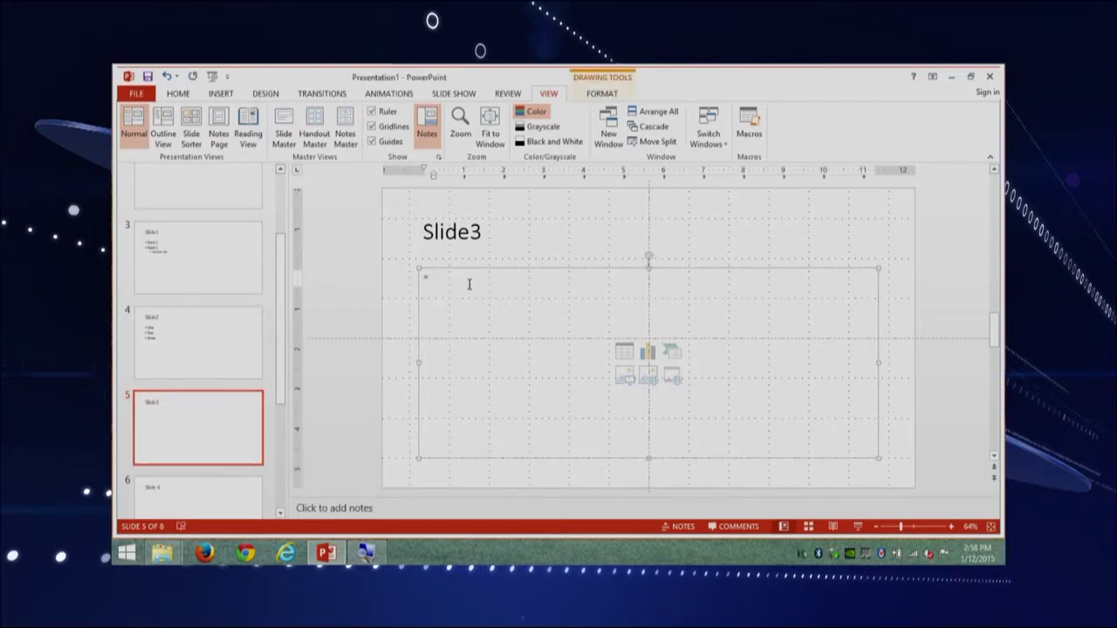
pyautogui.write('import')
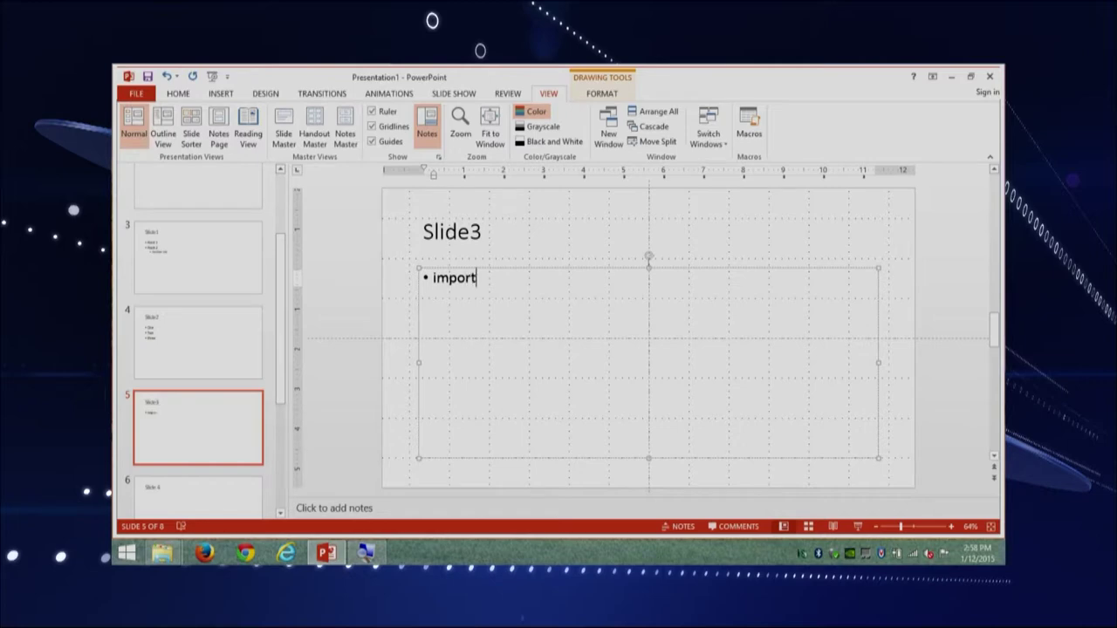
pyautogui.write('ant info')
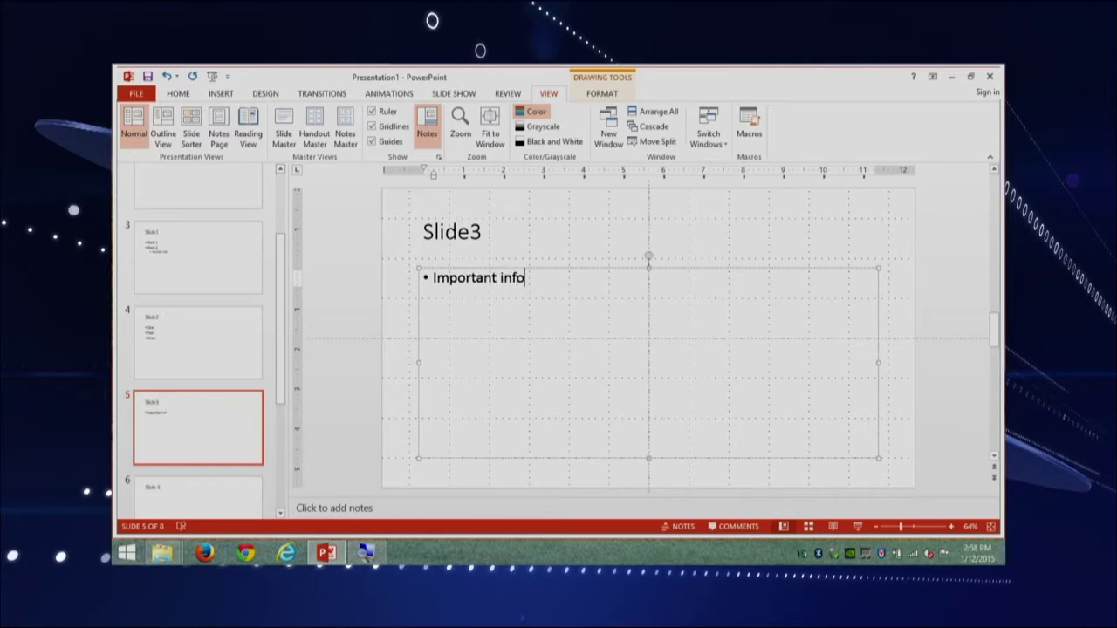
pyautogui.write('rmation must be h')
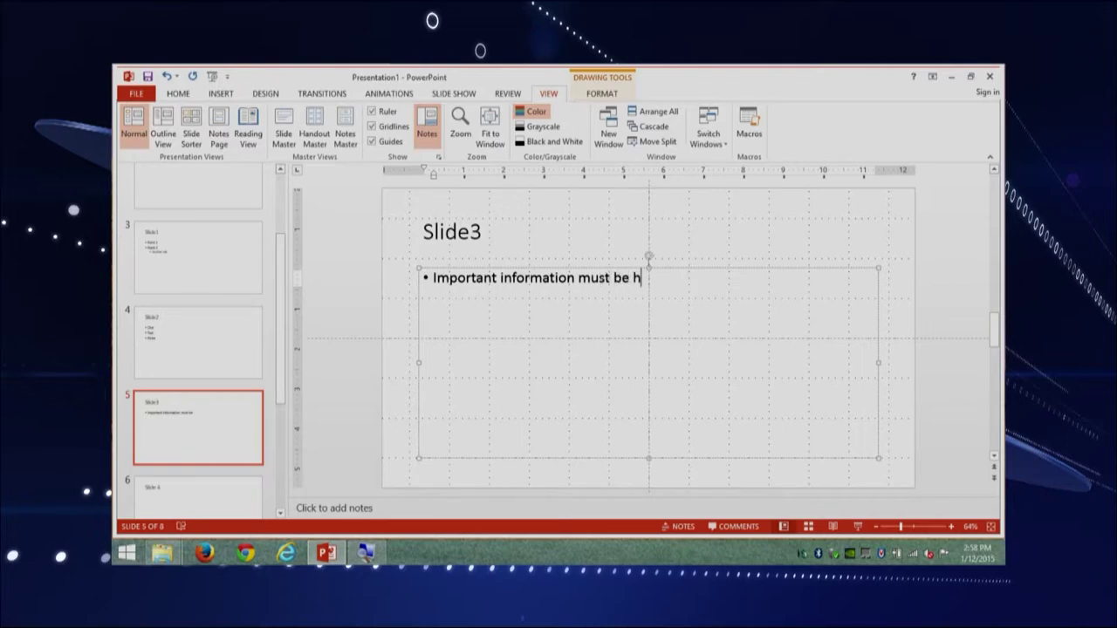
pyautogui.write('idden')
pyautogui.click(404, 369)
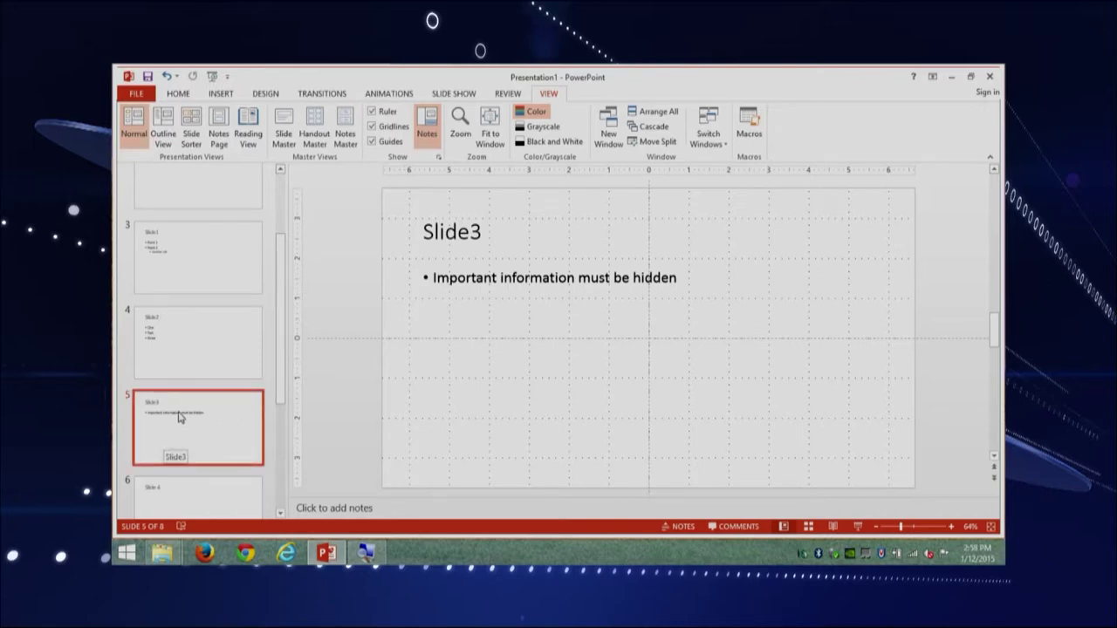
# - Hide the Slide3 slide and compare its thumbnail with the neighbouring slides
pyautogui.rightClick(234, 431)
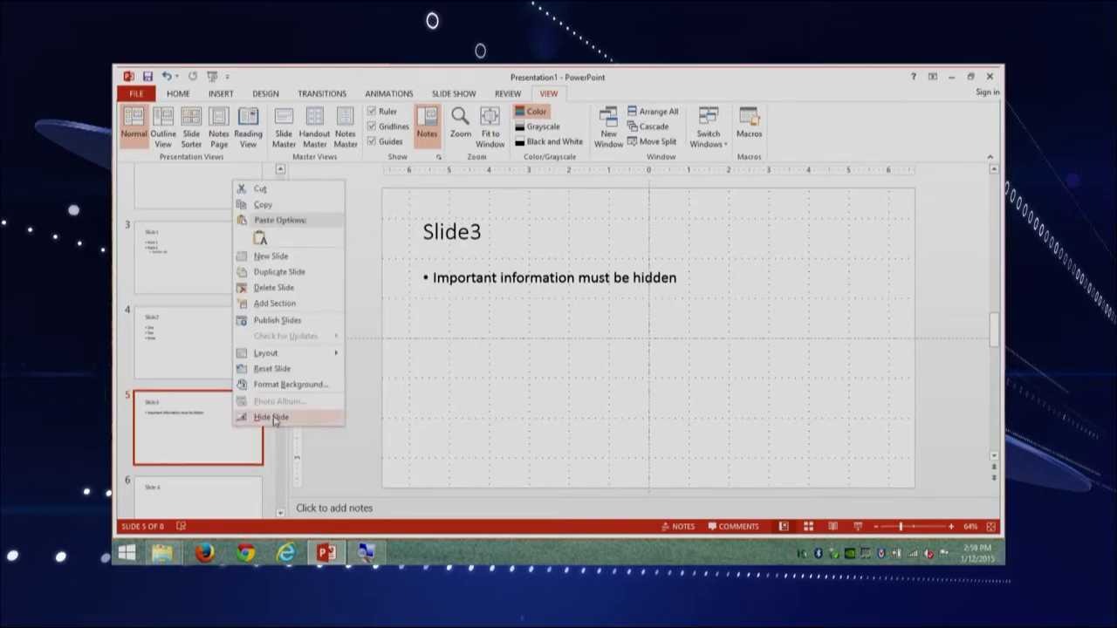
pyautogui.click(275, 418)
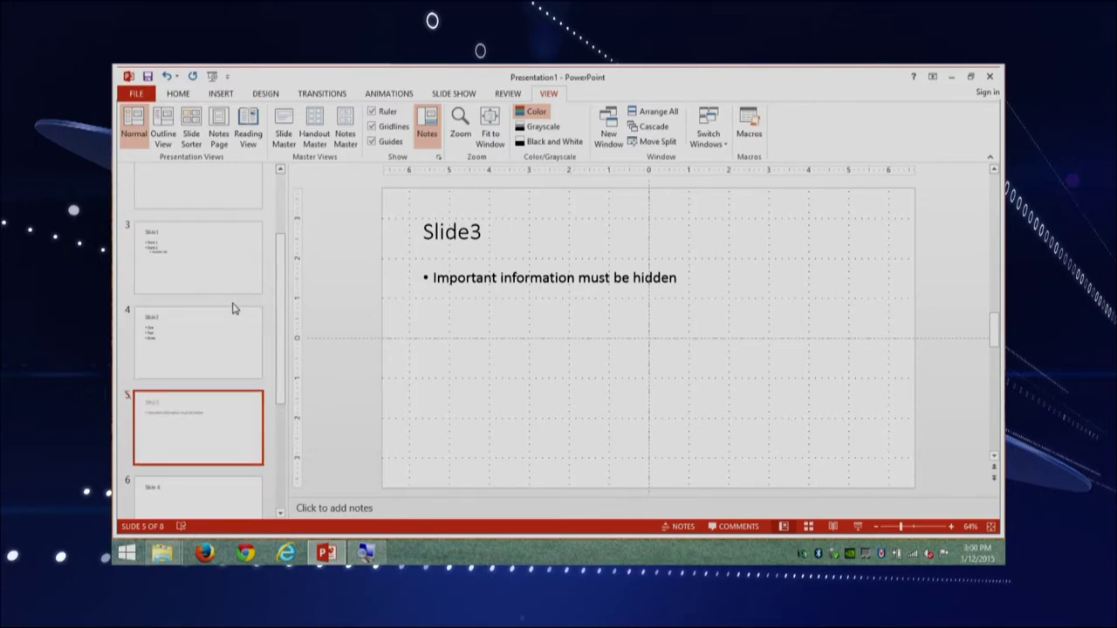
pyautogui.click(225, 337)
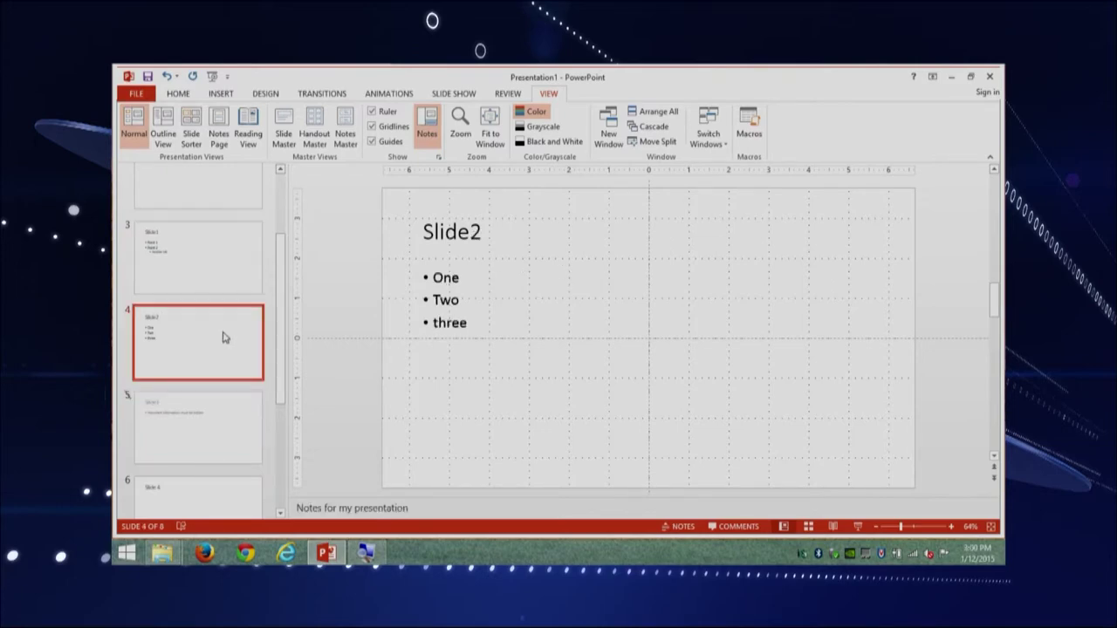
pyautogui.click(221, 498)
pyautogui.click(187, 274)
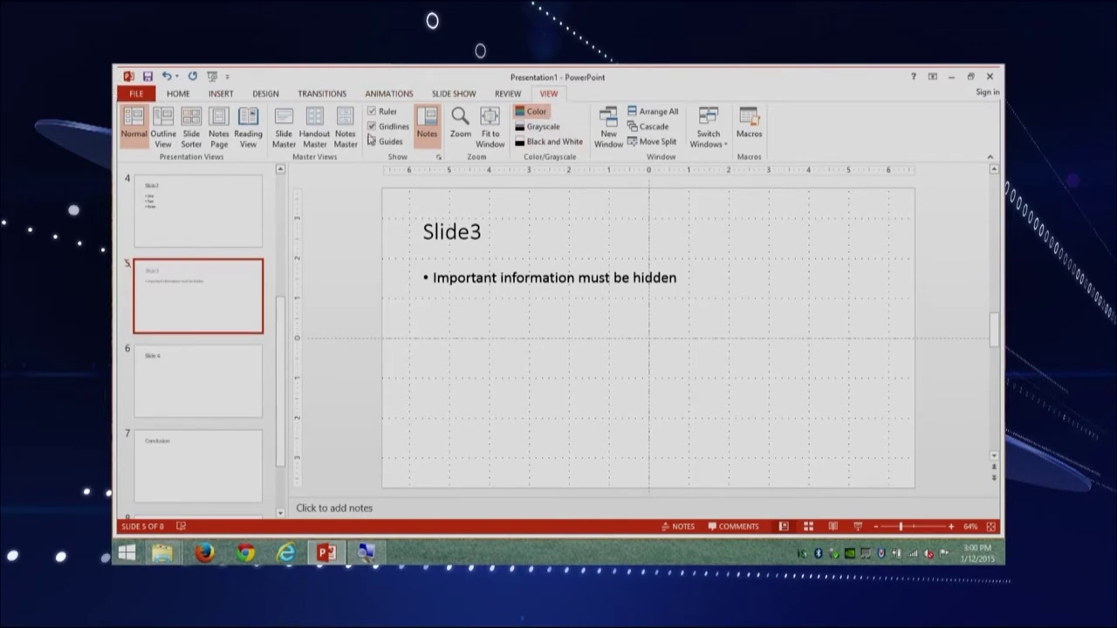
# - Look over the whole presentation in Slide Sorter view, zooming out to fit all the slides
pyautogui.click(193, 122)
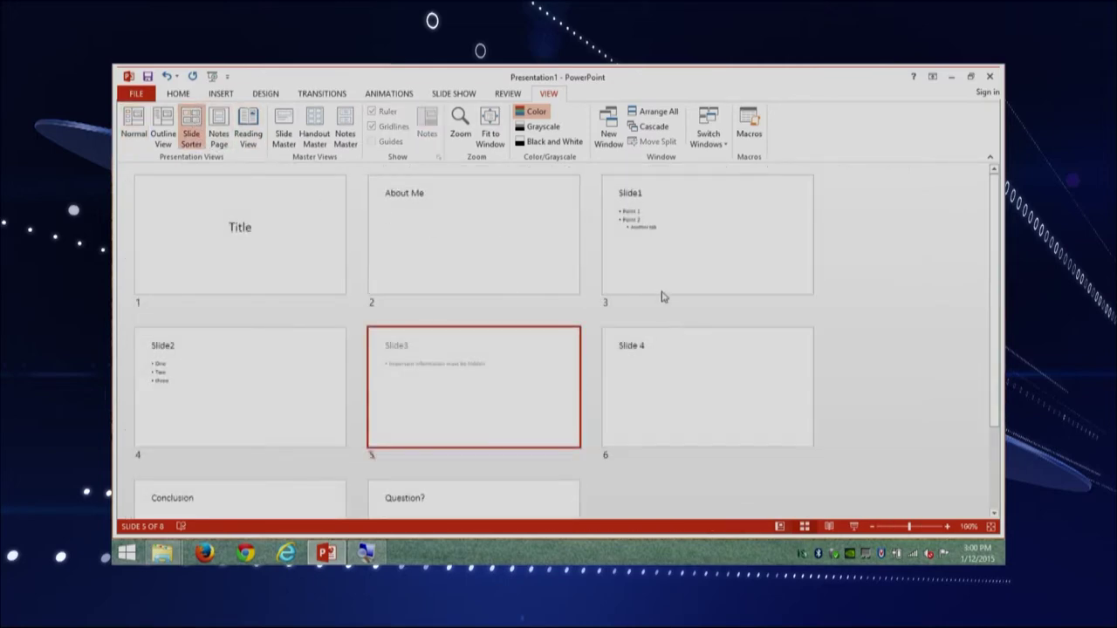
pyautogui.scroll(-2, 280, 311)
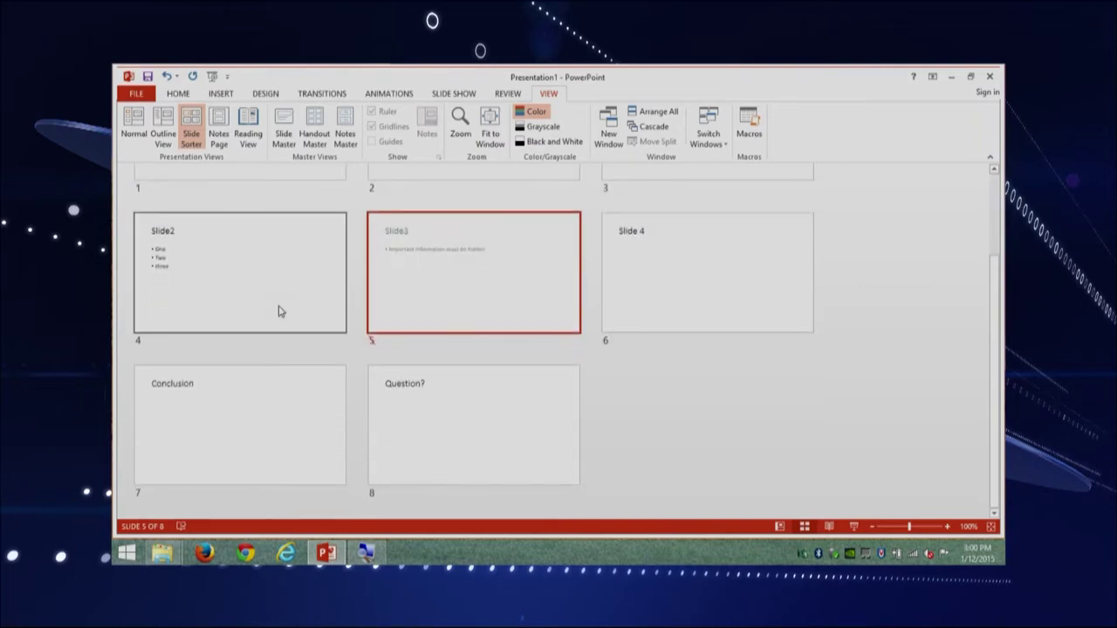
pyautogui.scroll(2, 279, 311)
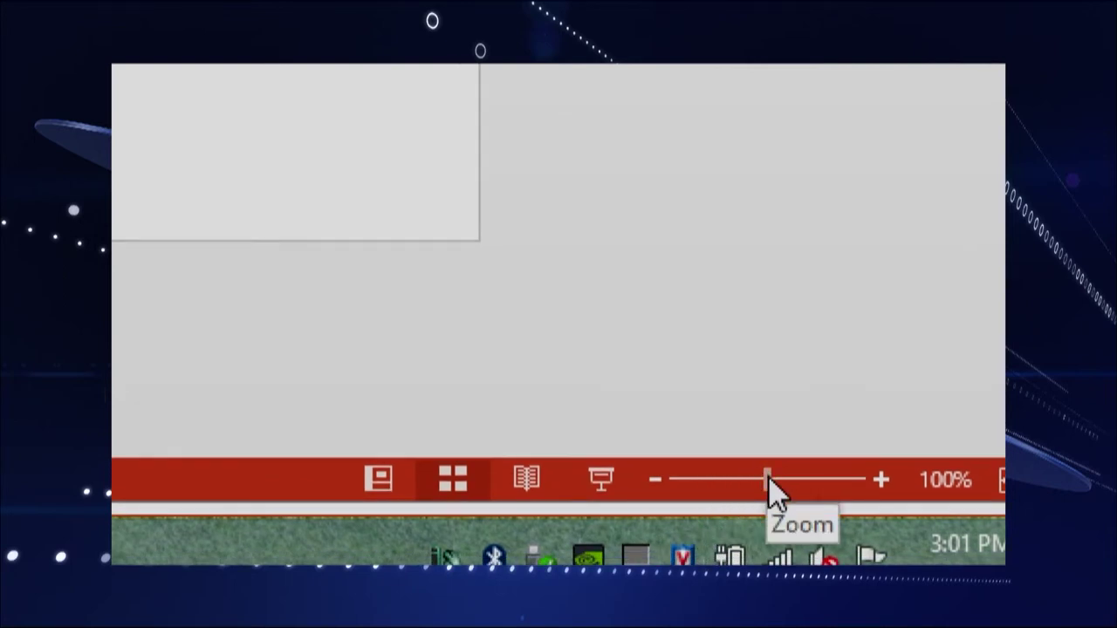
pyautogui.moveTo(768, 475); pyautogui.dragTo(725, 475)
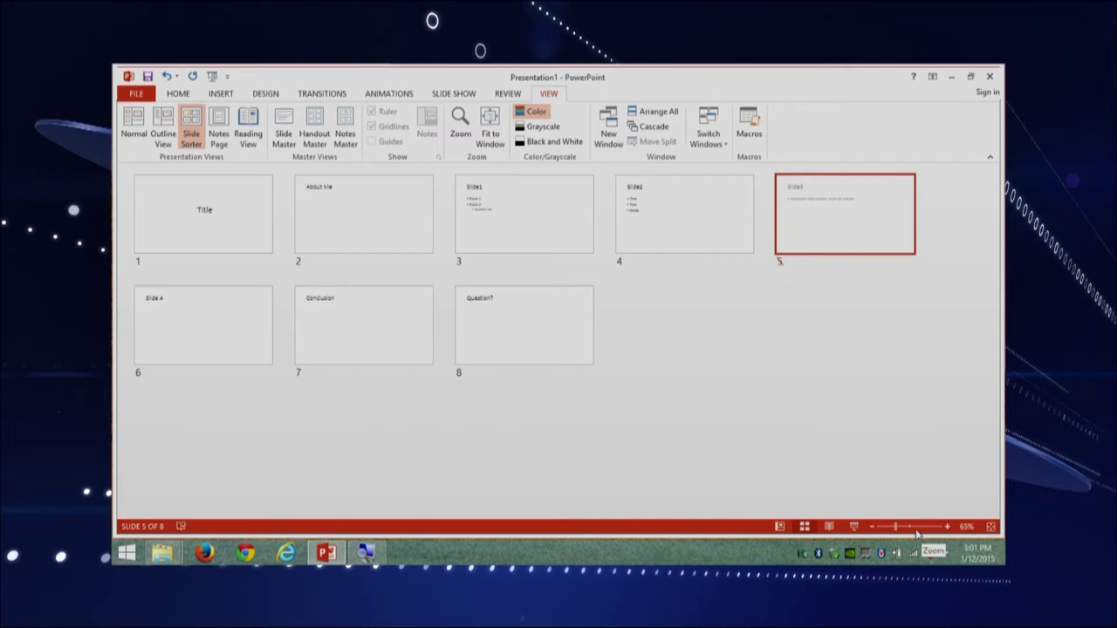
pyautogui.moveTo(896, 528)
pyautogui.mouseDown()
pyautogui.moveTo(916, 527)
pyautogui.moveTo(891, 527)
pyautogui.mouseUp()
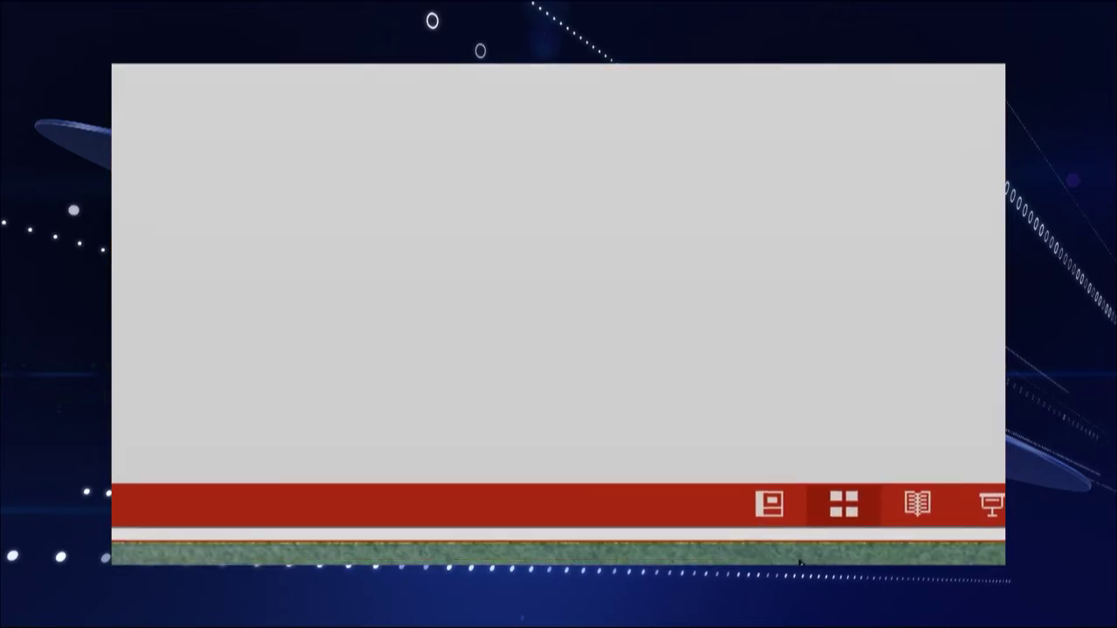
# - Open the presentation in Reading View, advance from Slide3 to the Conclusion slide and page back to the Title slide
pyautogui.click(916, 513)
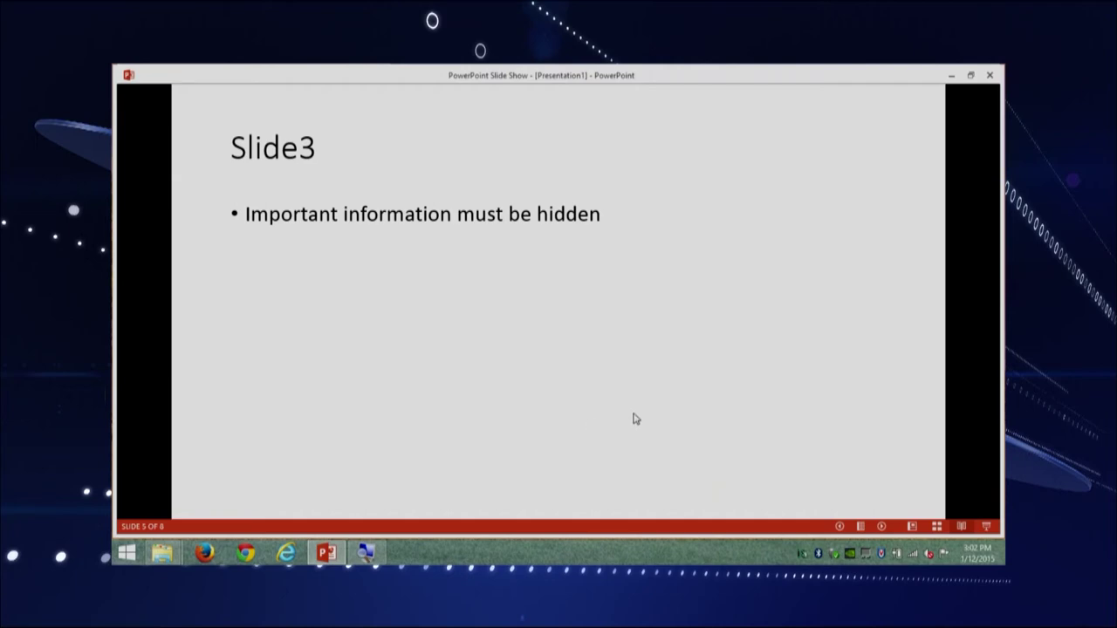
pyautogui.click(635, 419)
pyautogui.click(635, 419)
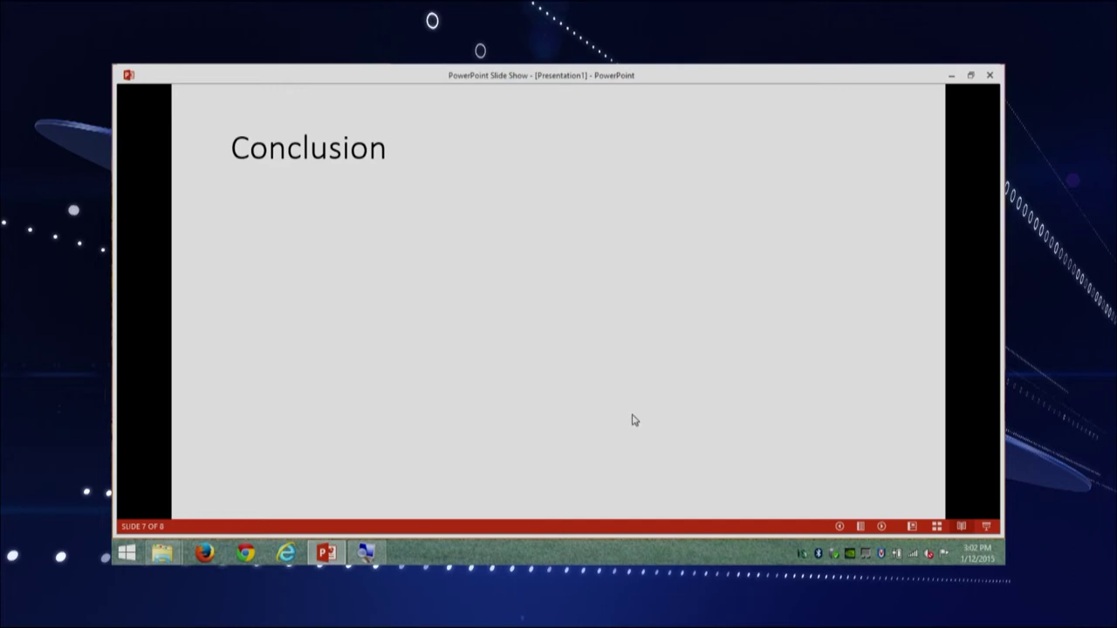
pyautogui.press('Left')
pyautogui.press('Left')
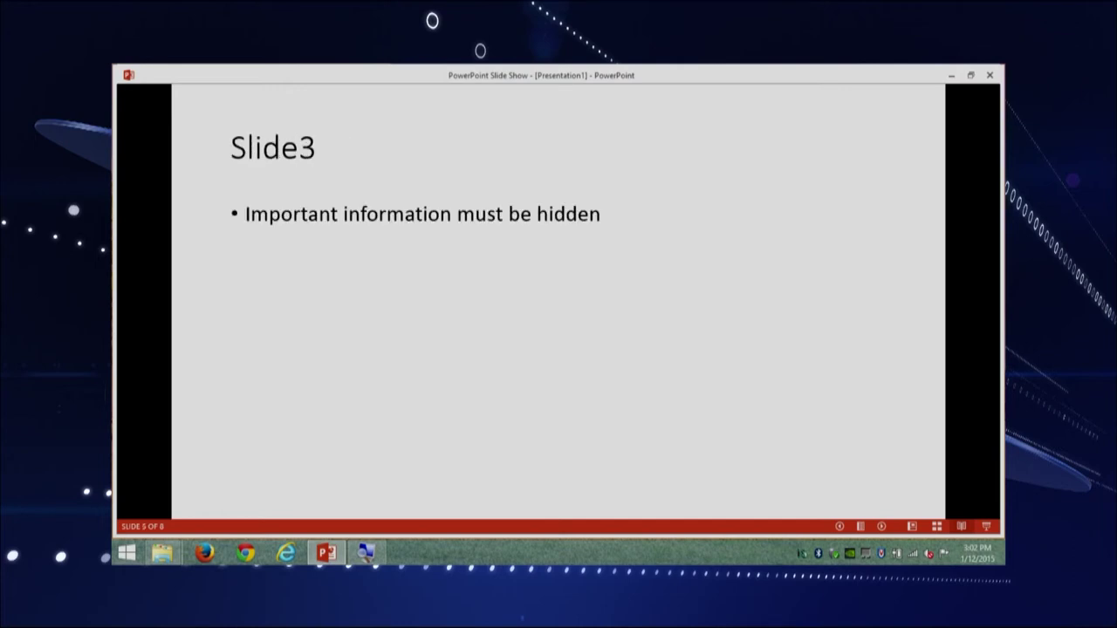
pyautogui.press('Left')
pyautogui.press('Left')
pyautogui.press('Left')
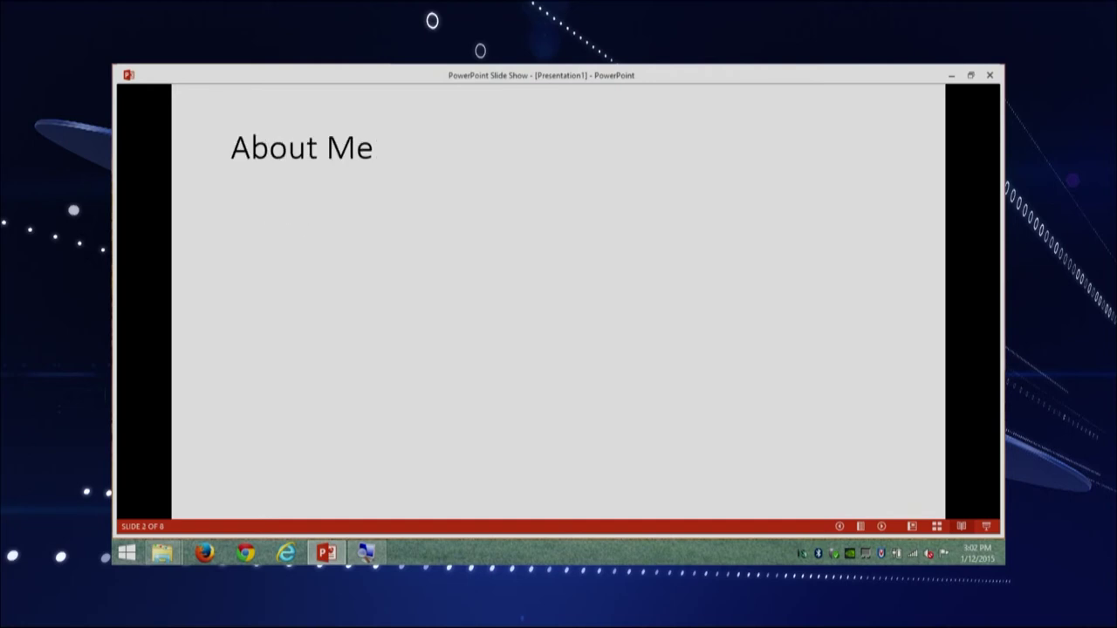
pyautogui.press('Left')
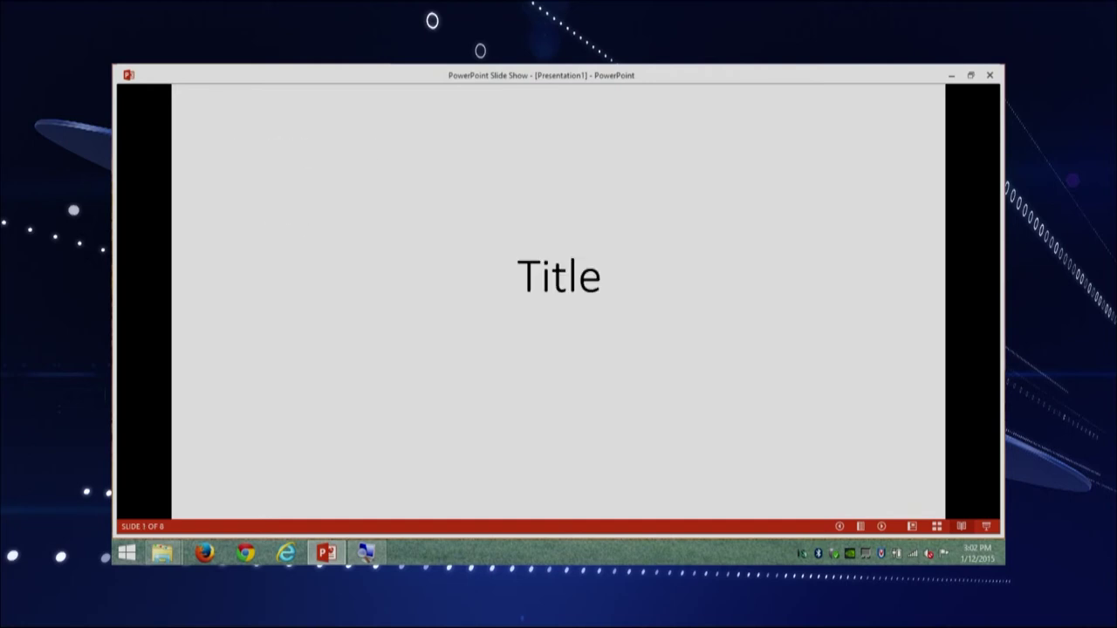
# - Page forward from the Title slide and step back and forth around Slide3, ending on the Conclusion slide
pyautogui.press('Right')
pyautogui.press('Right')
pyautogui.press('Right')
pyautogui.press('Right')
pyautogui.press('Right')
pyautogui.press('Left')
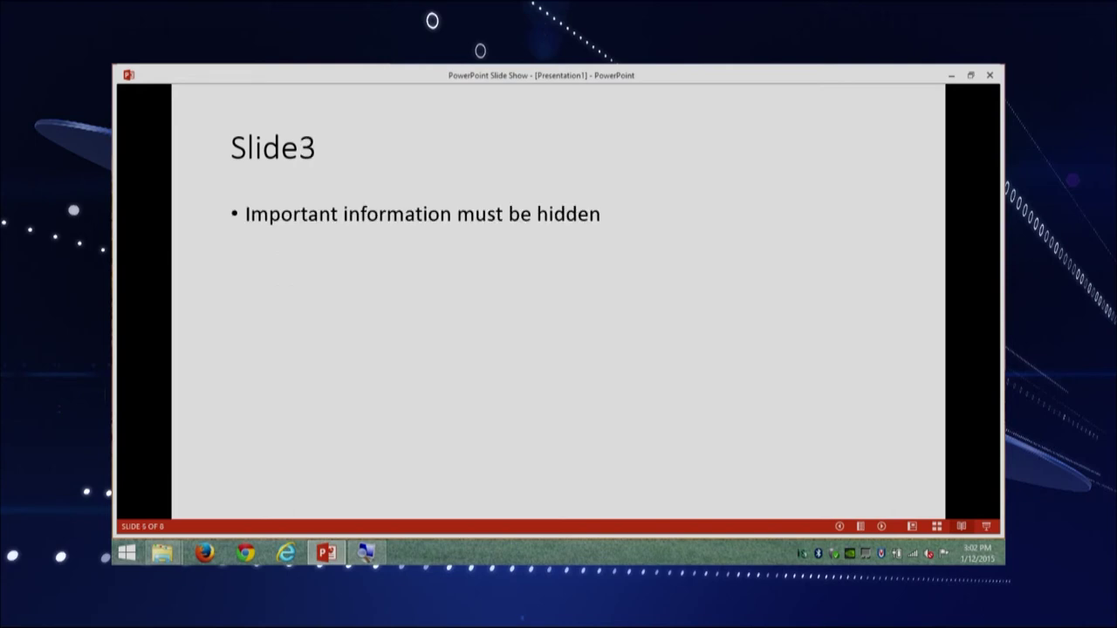
pyautogui.press('Left')
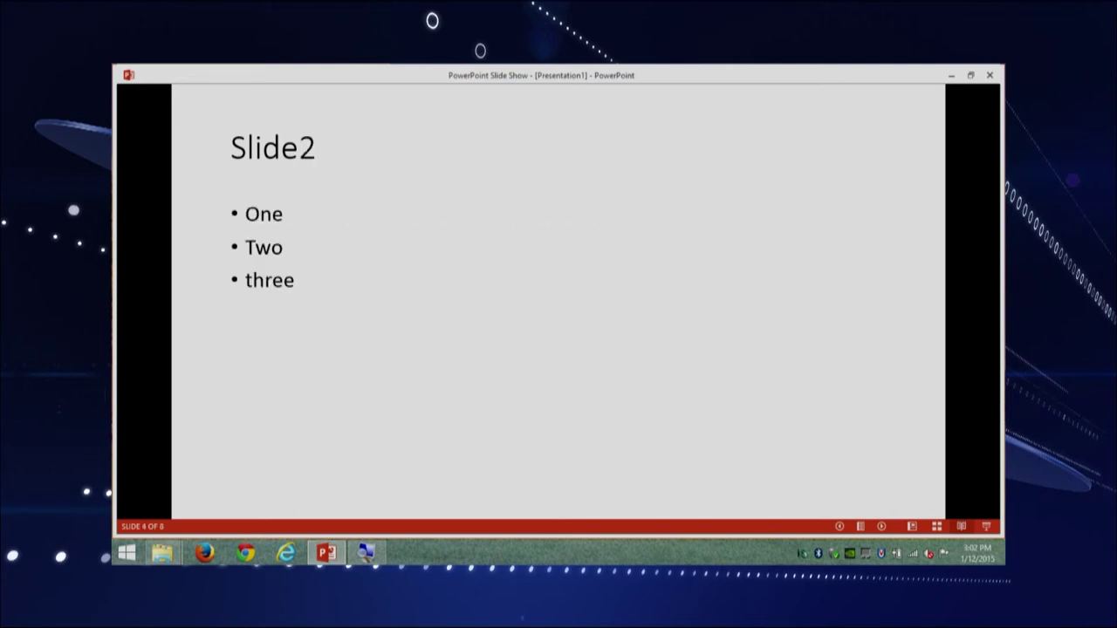
pyautogui.press('Right')
pyautogui.press('Right')
pyautogui.press('Right')
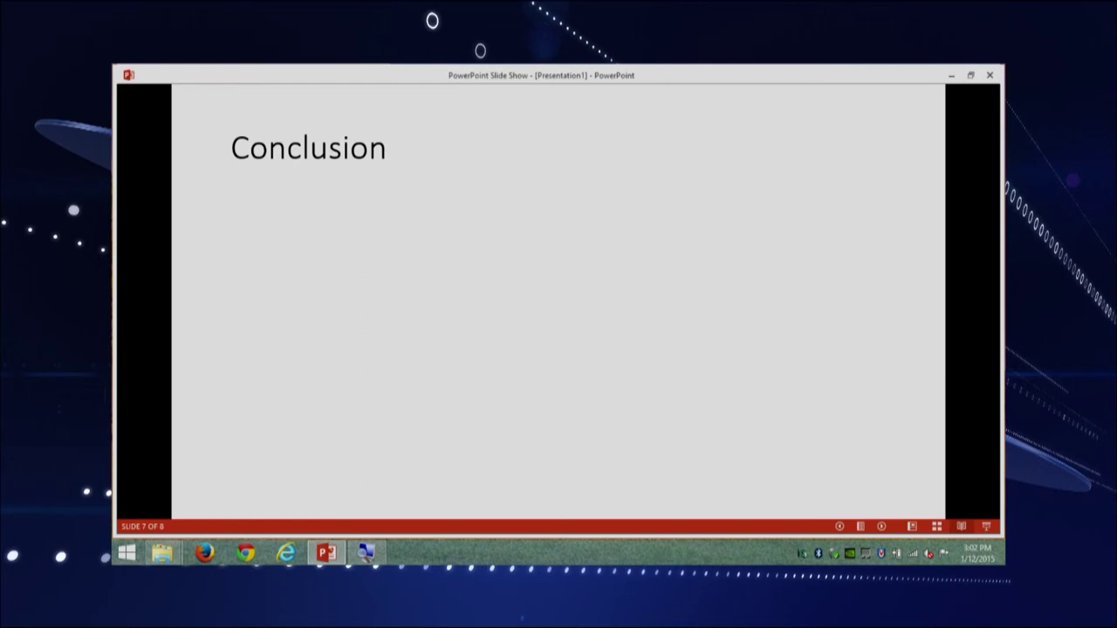
pyautogui.press('Left')
pyautogui.press('Left')
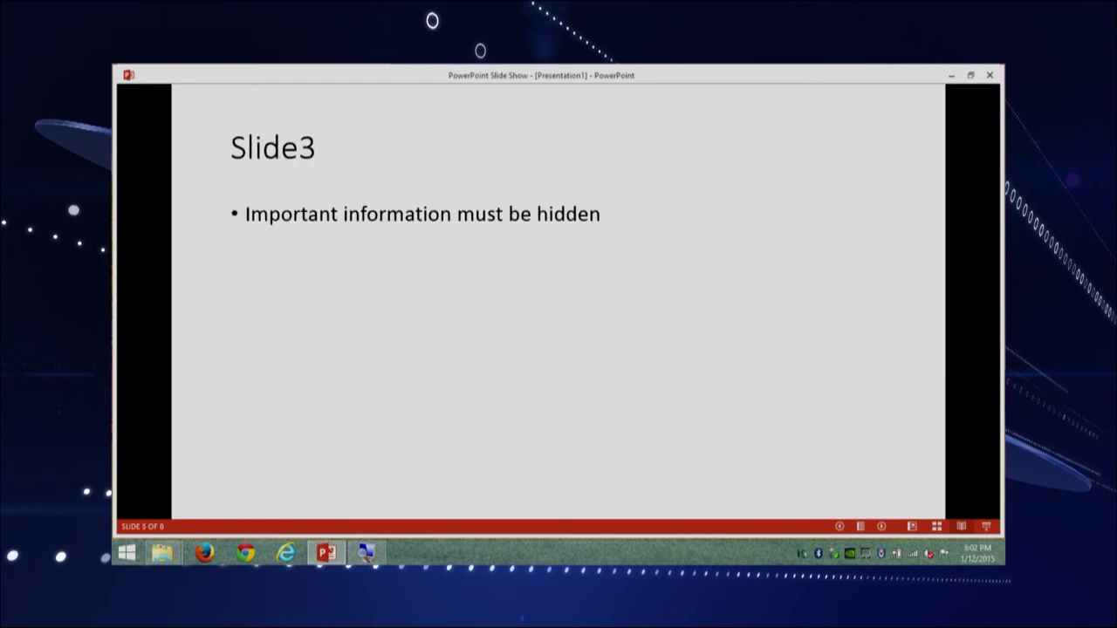
pyautogui.press('Left')
pyautogui.press('Left')
pyautogui.press('Right')
pyautogui.press('Right')
pyautogui.press('Right')
pyautogui.press('Right')
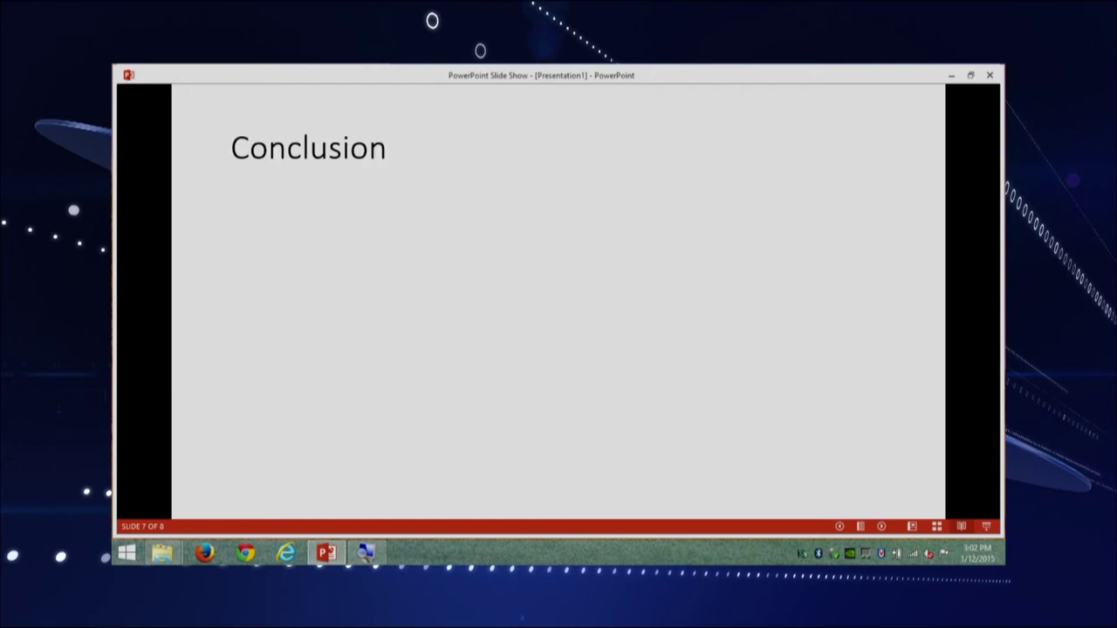
pyautogui.moveTo(989, 530)
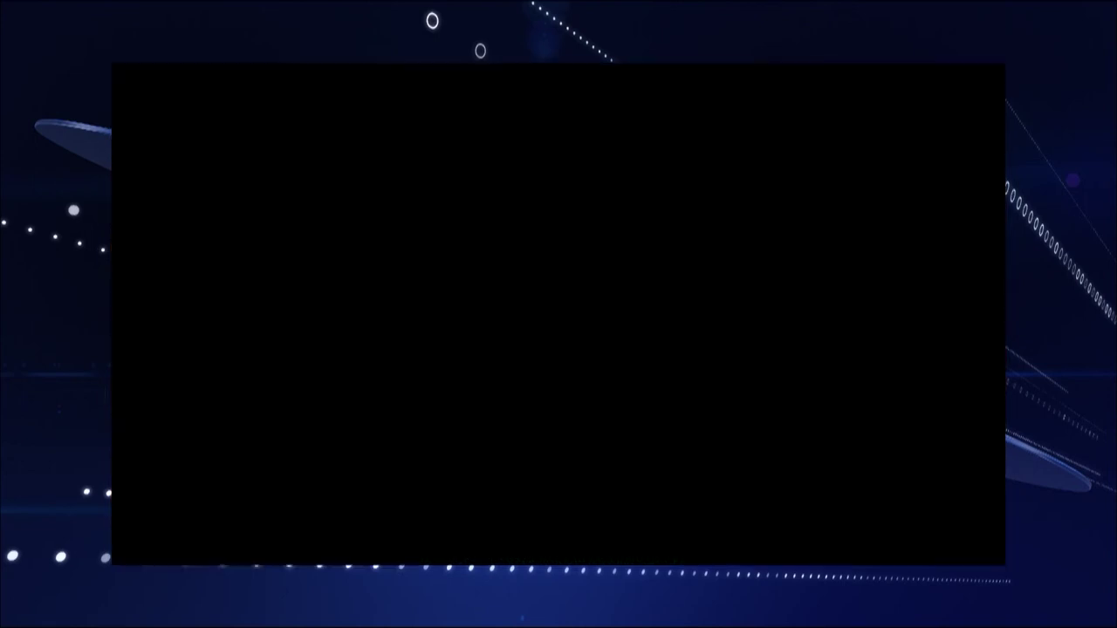